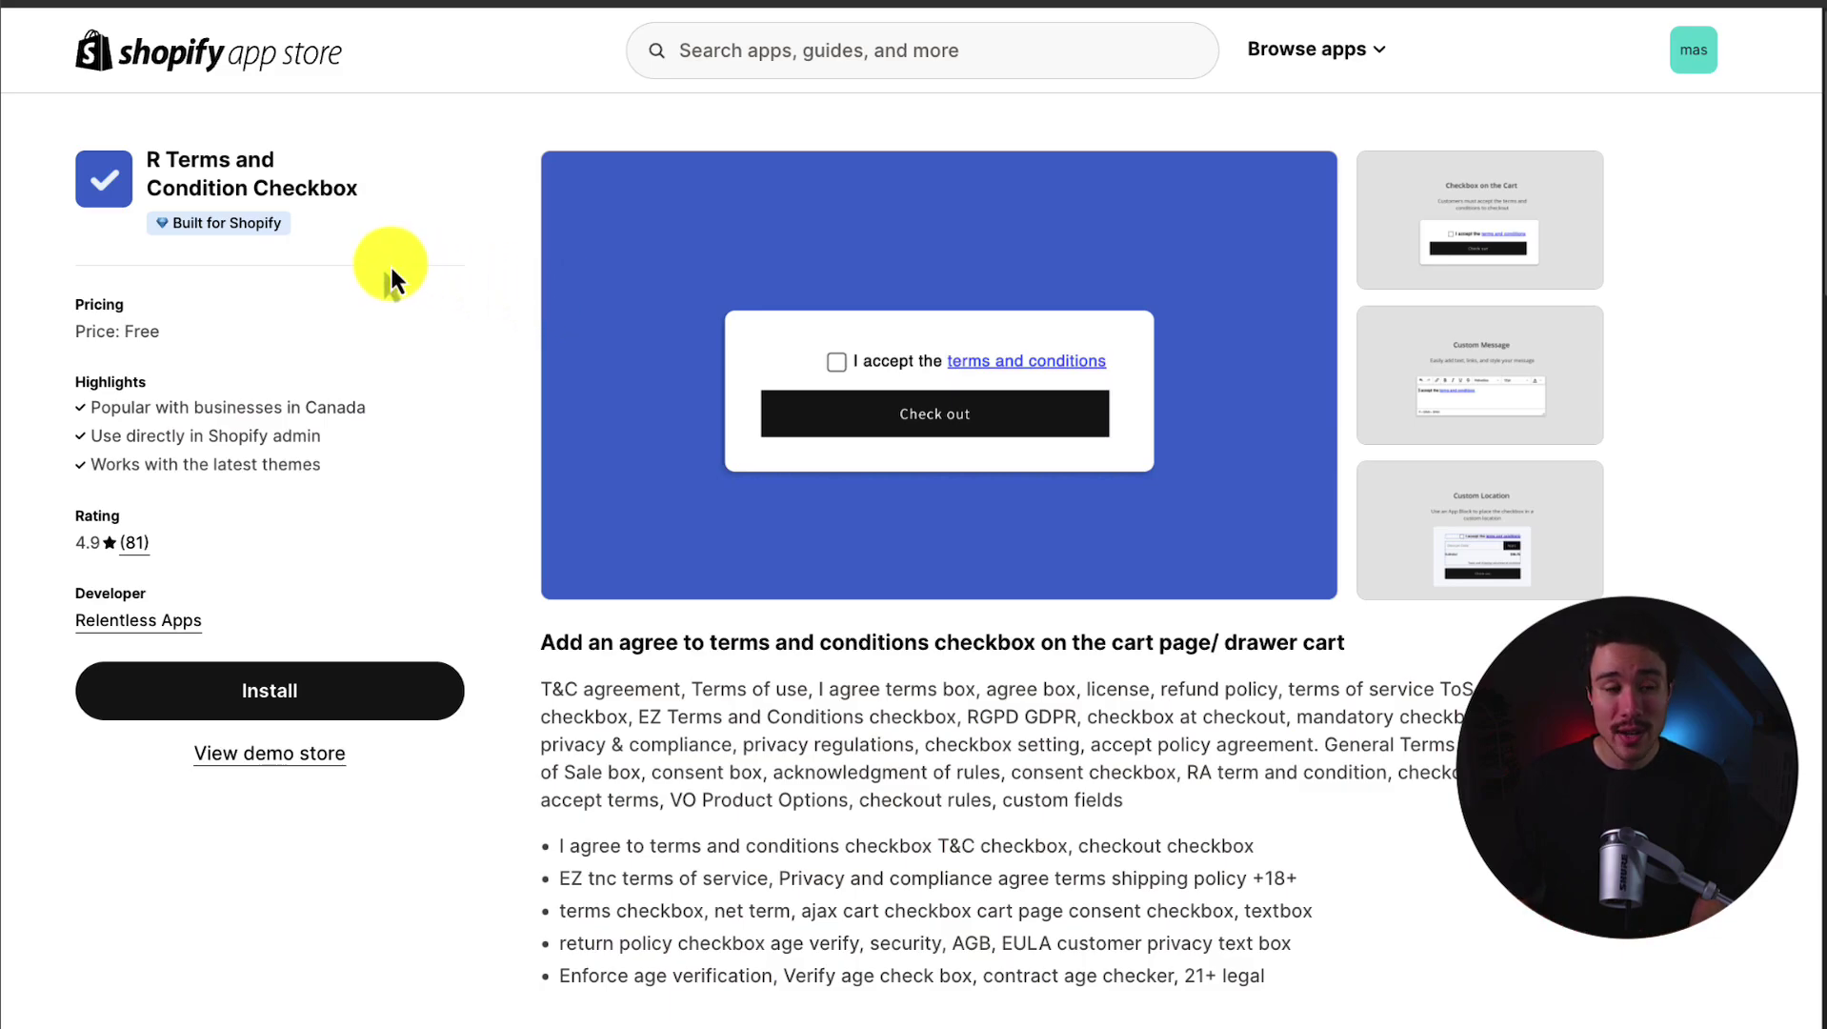
Review the R Terms and Condition Checkbox App Store listing and begin installing it.
left_click_drag(149, 162, 265, 186)
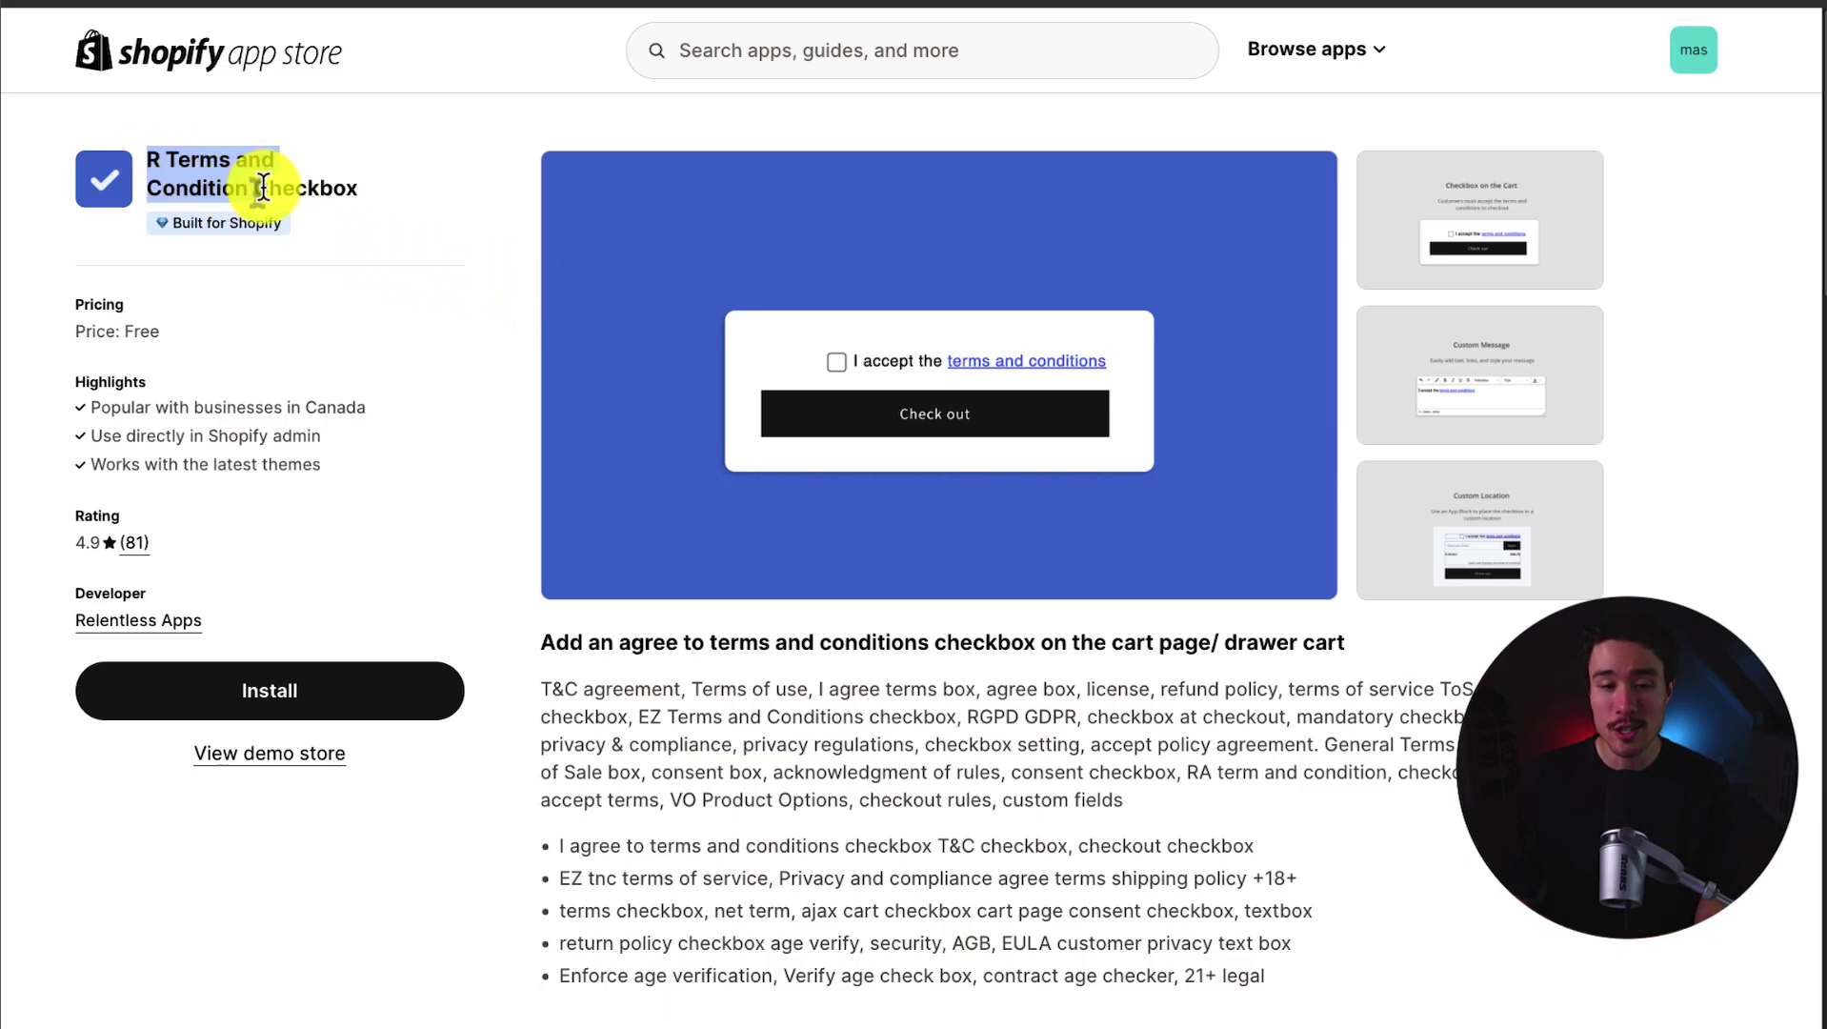
scroll(377, 252, "down", 5)
scroll(491, 315, "up", 2)
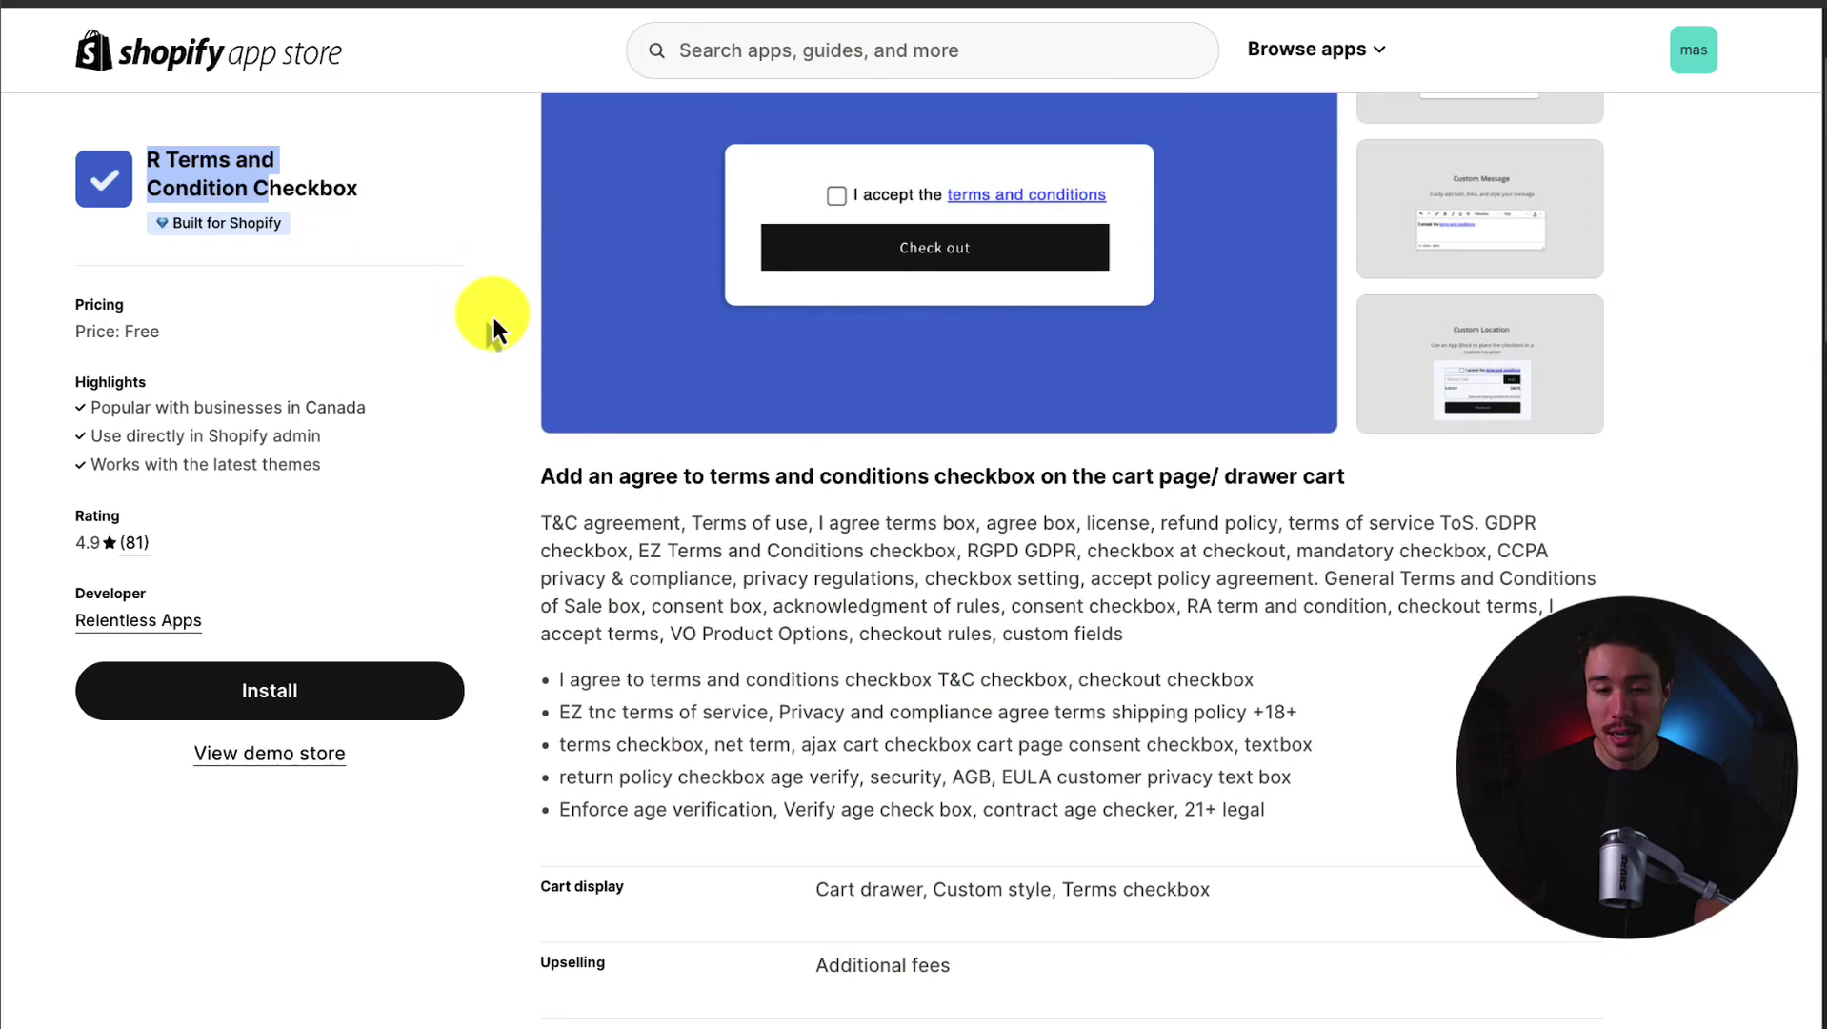
left_click(1200, 475)
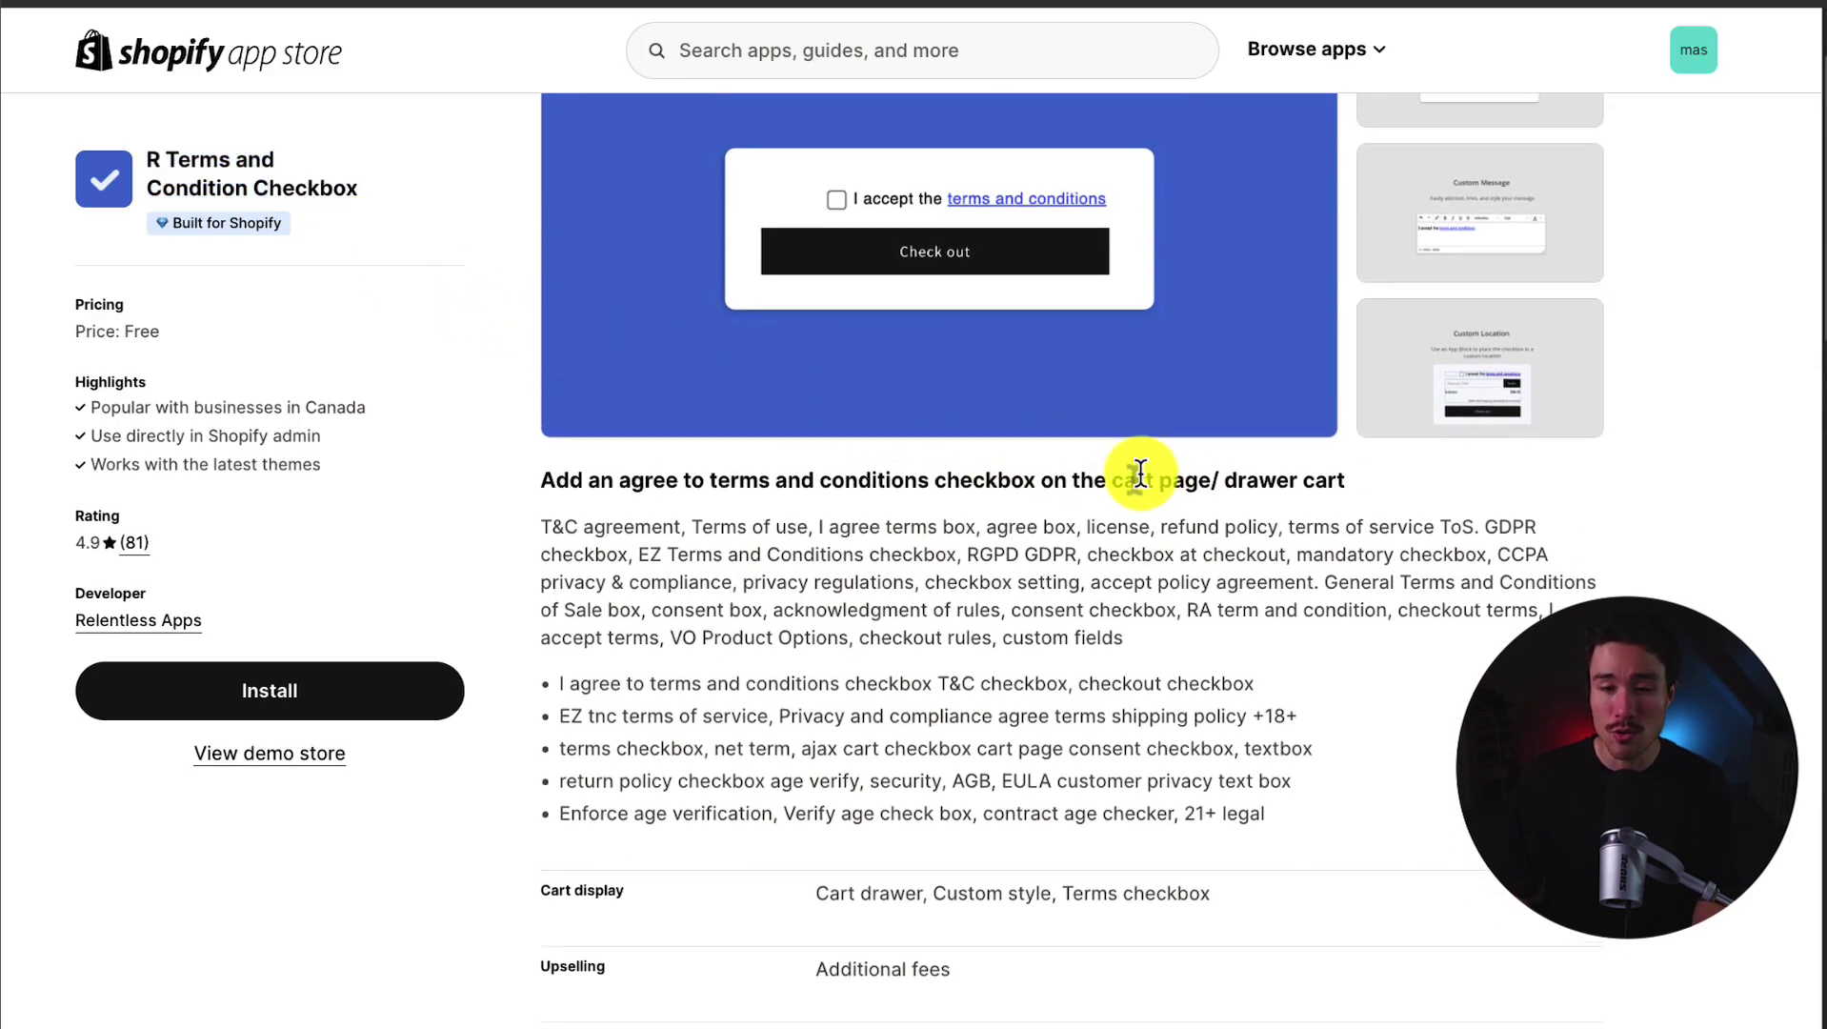
scroll(1134, 481, "up", 3)
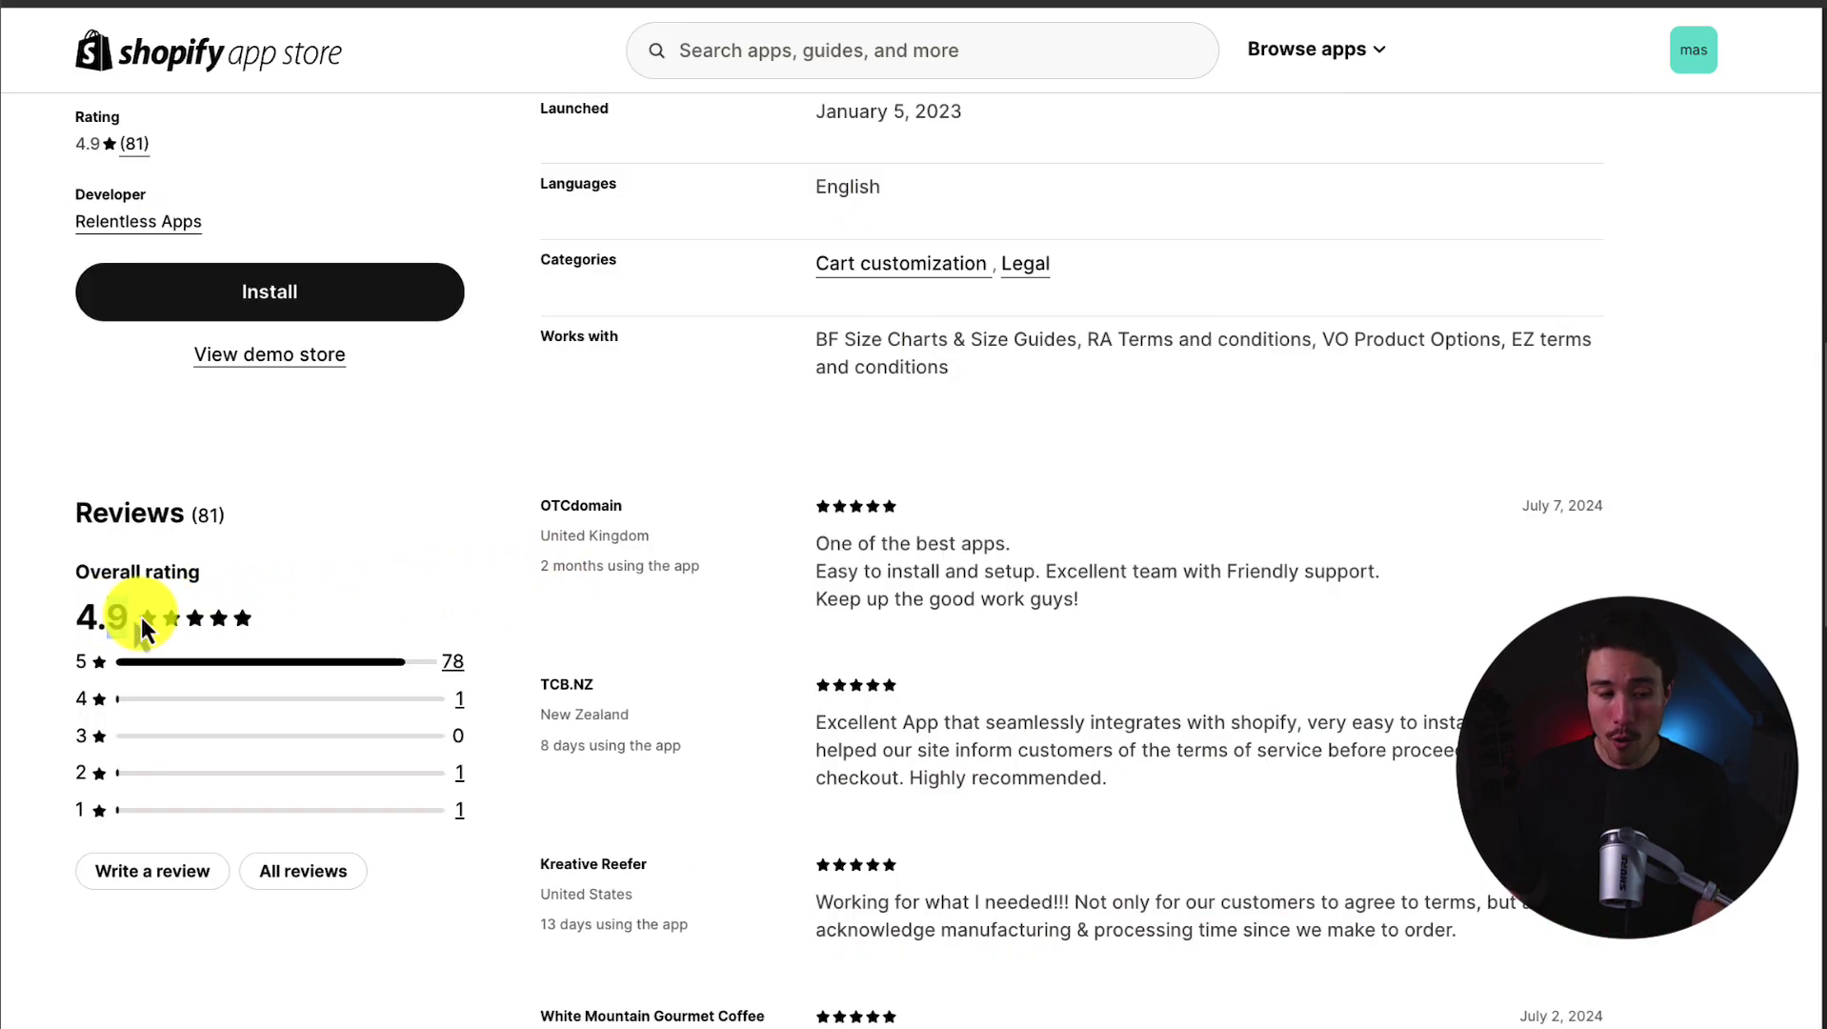
scroll(453, 627, "up", 5)
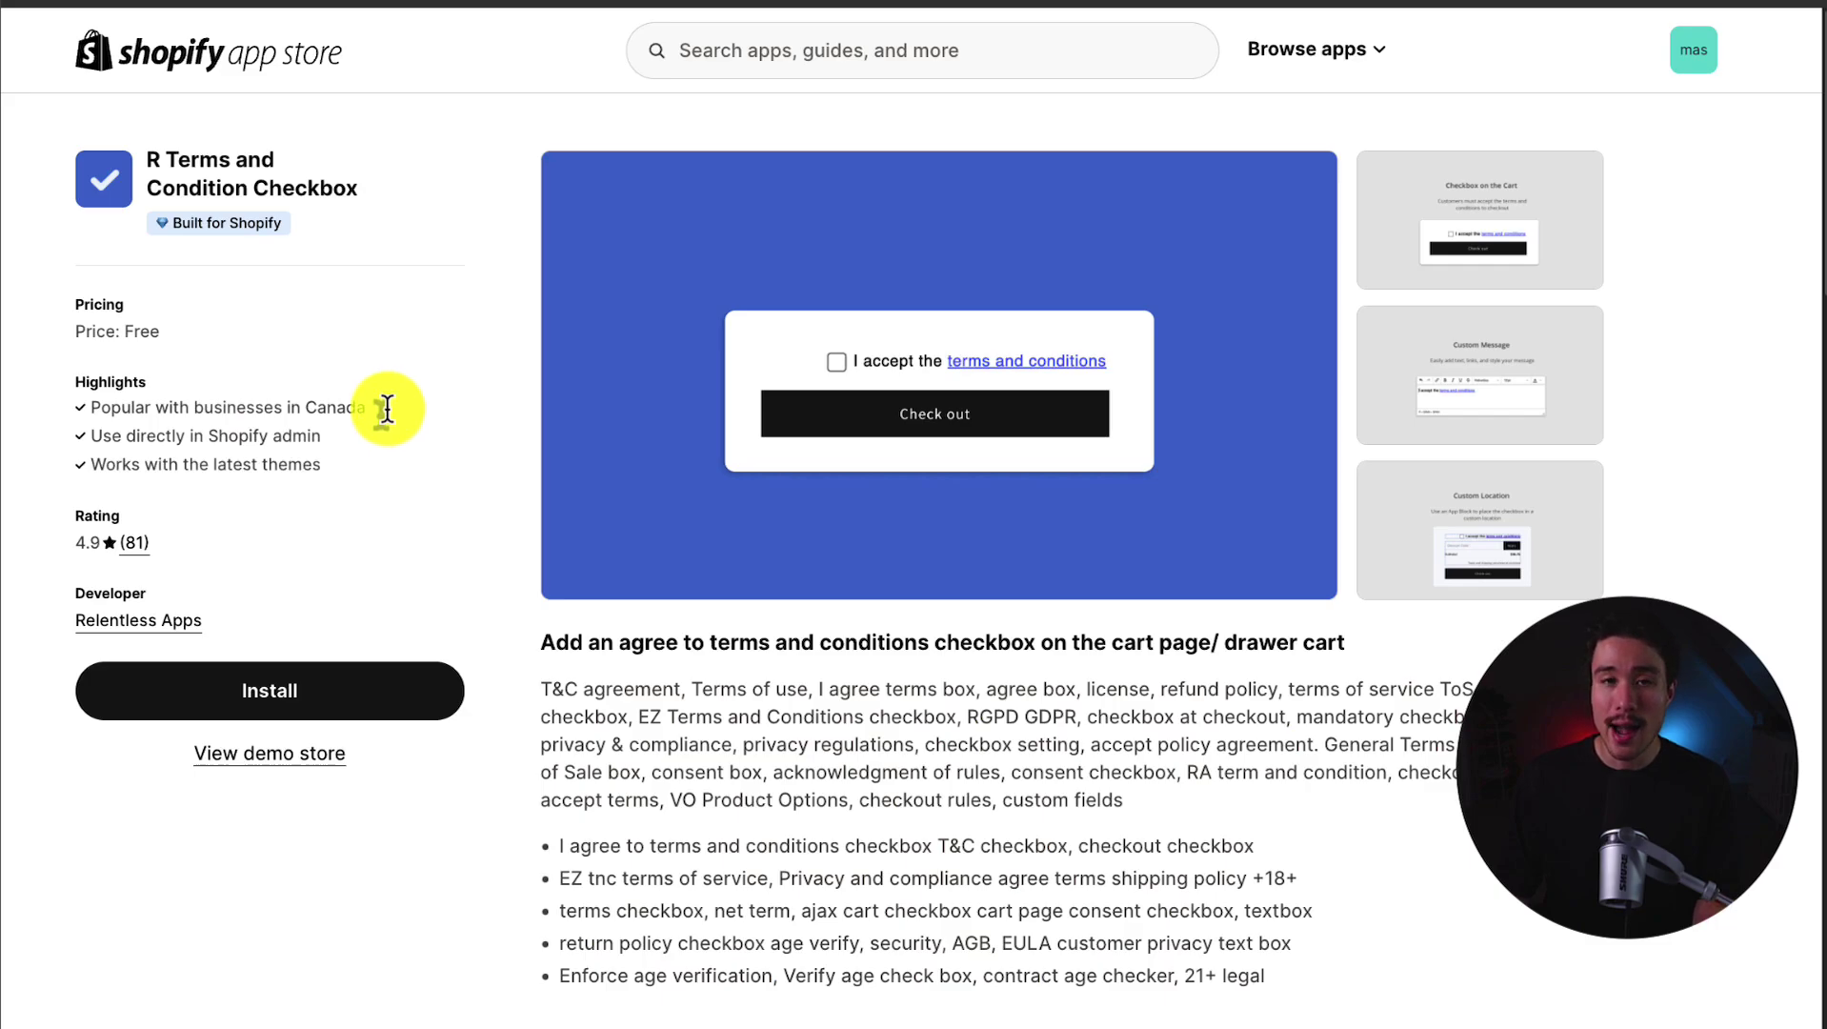
left_click(253, 688)
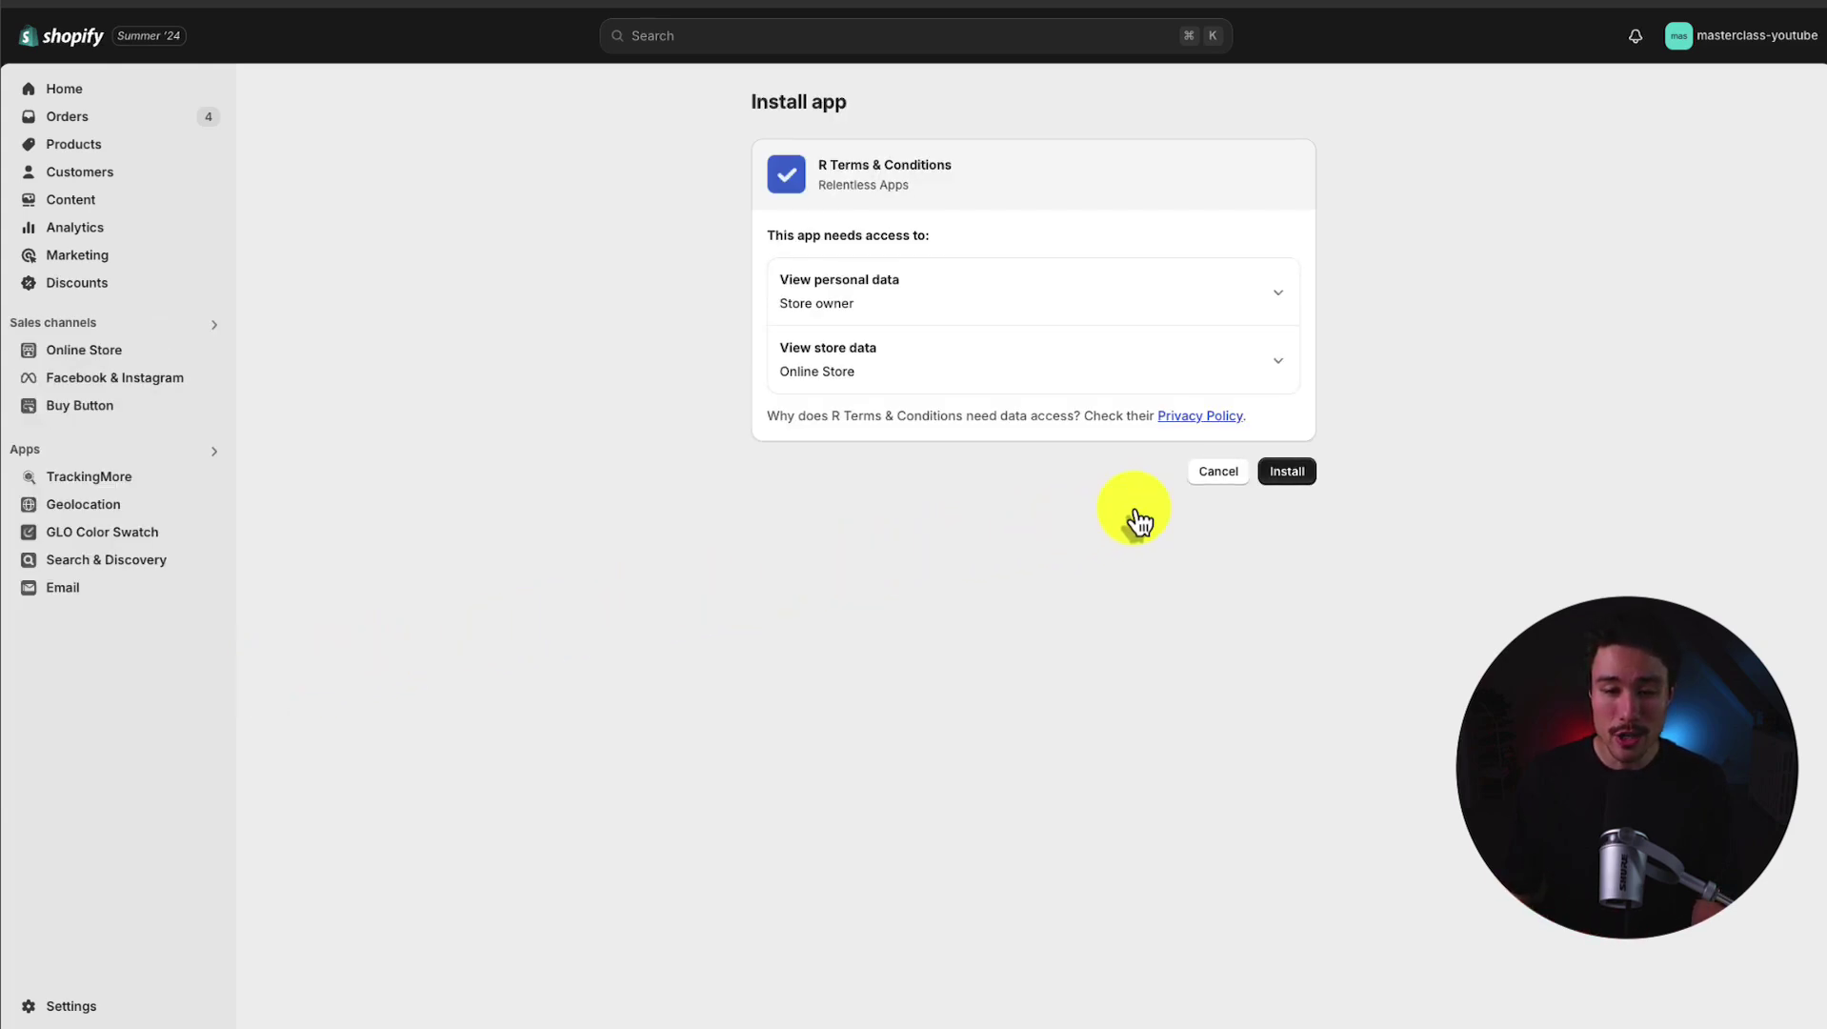
Approve the app's data access permissions, then launch the theme editor from Getting Started.
left_click(1279, 481)
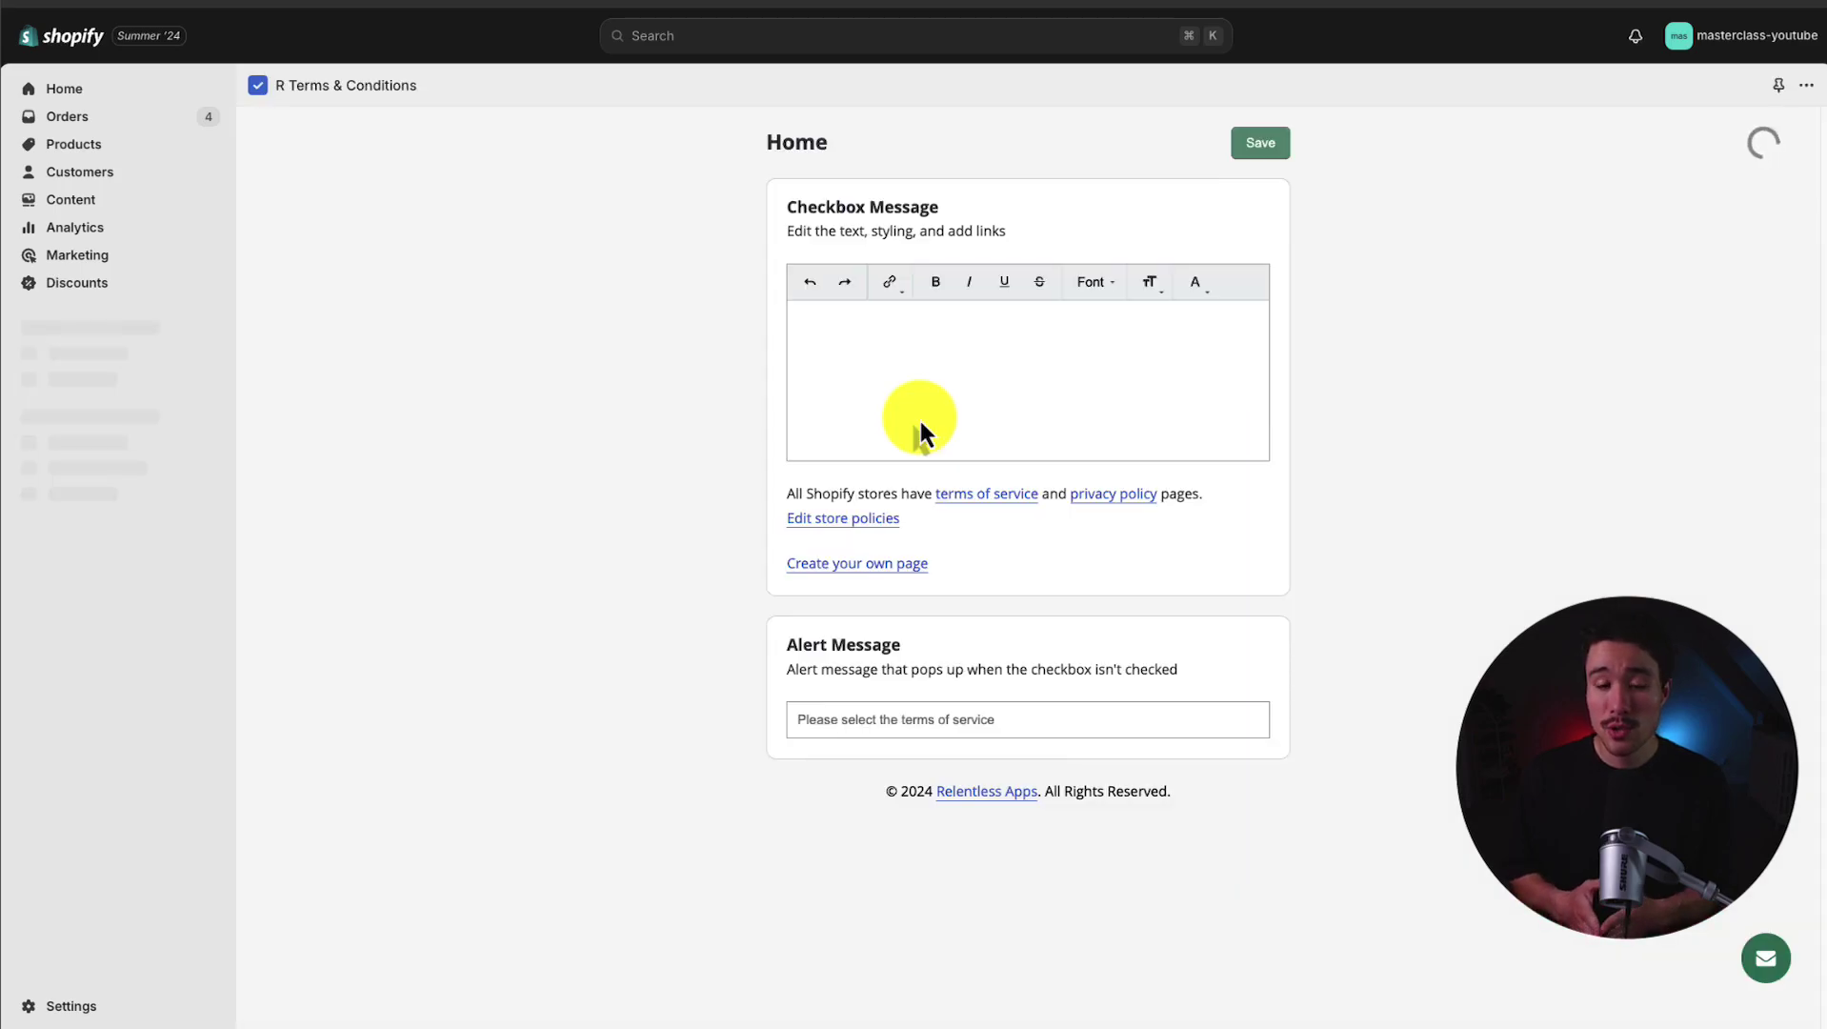
scroll(918, 418, "down", 1)
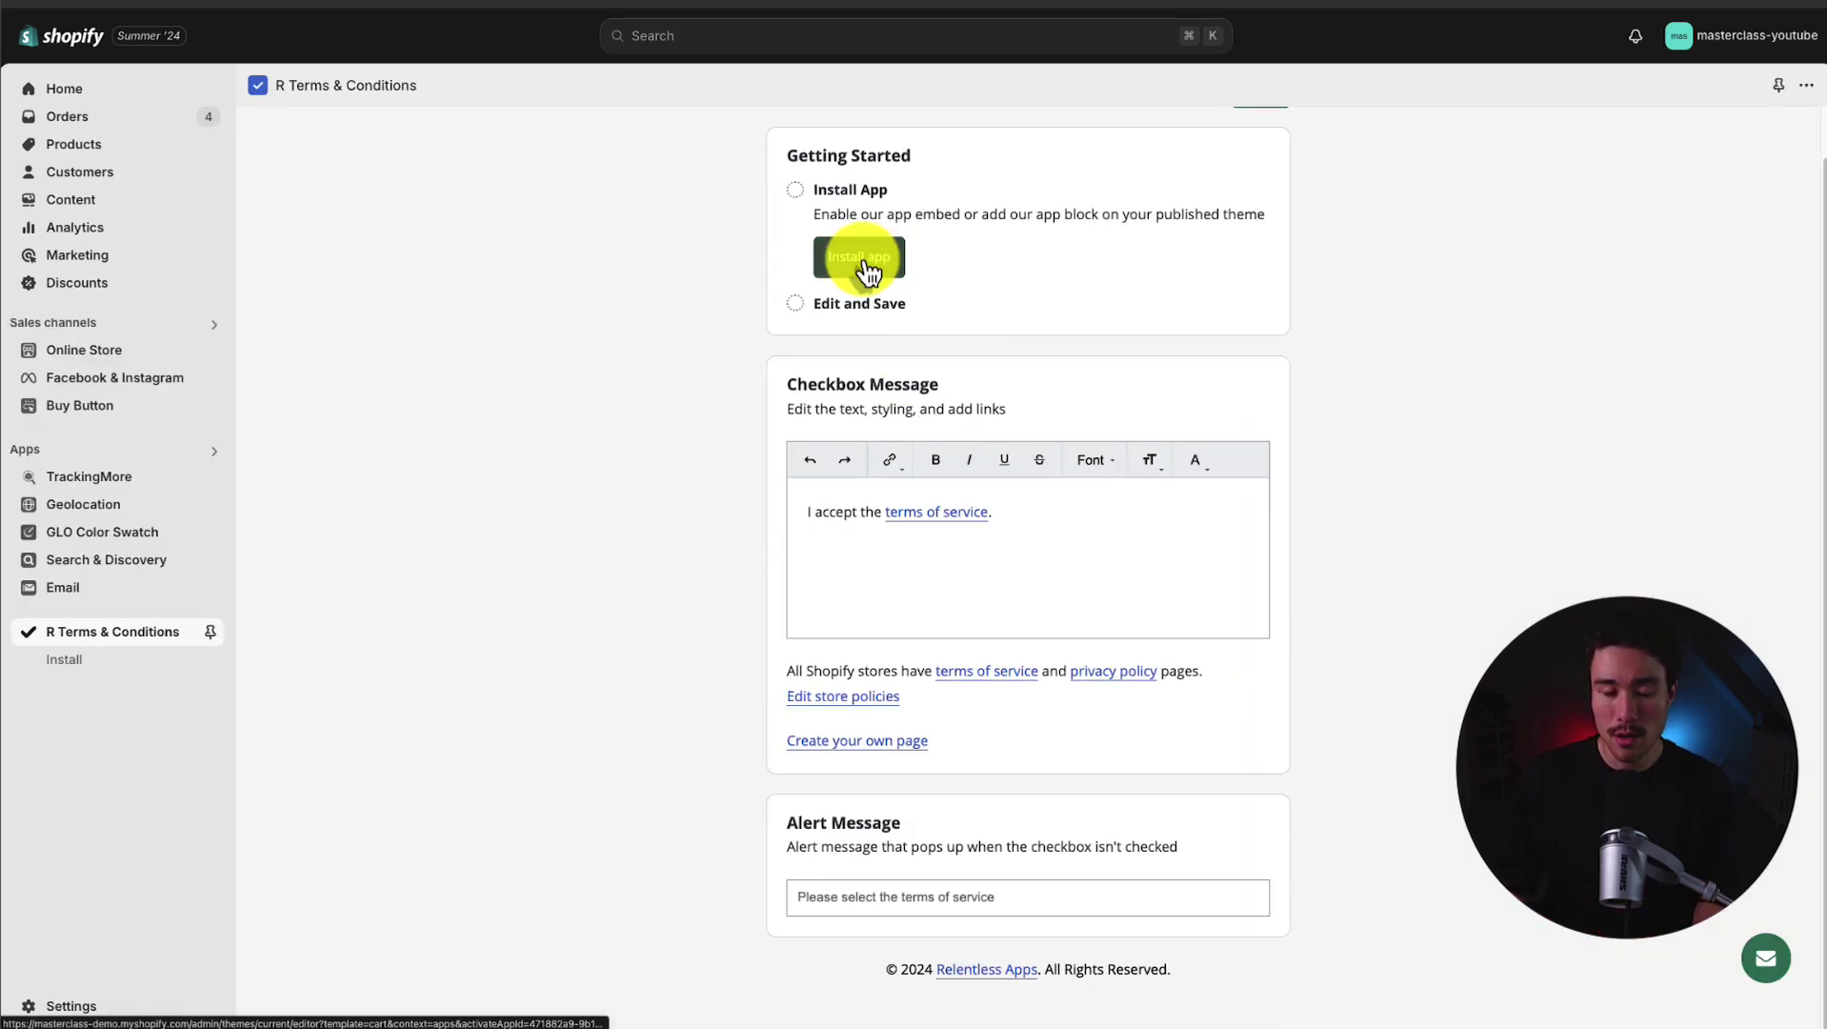
left_click(868, 272)
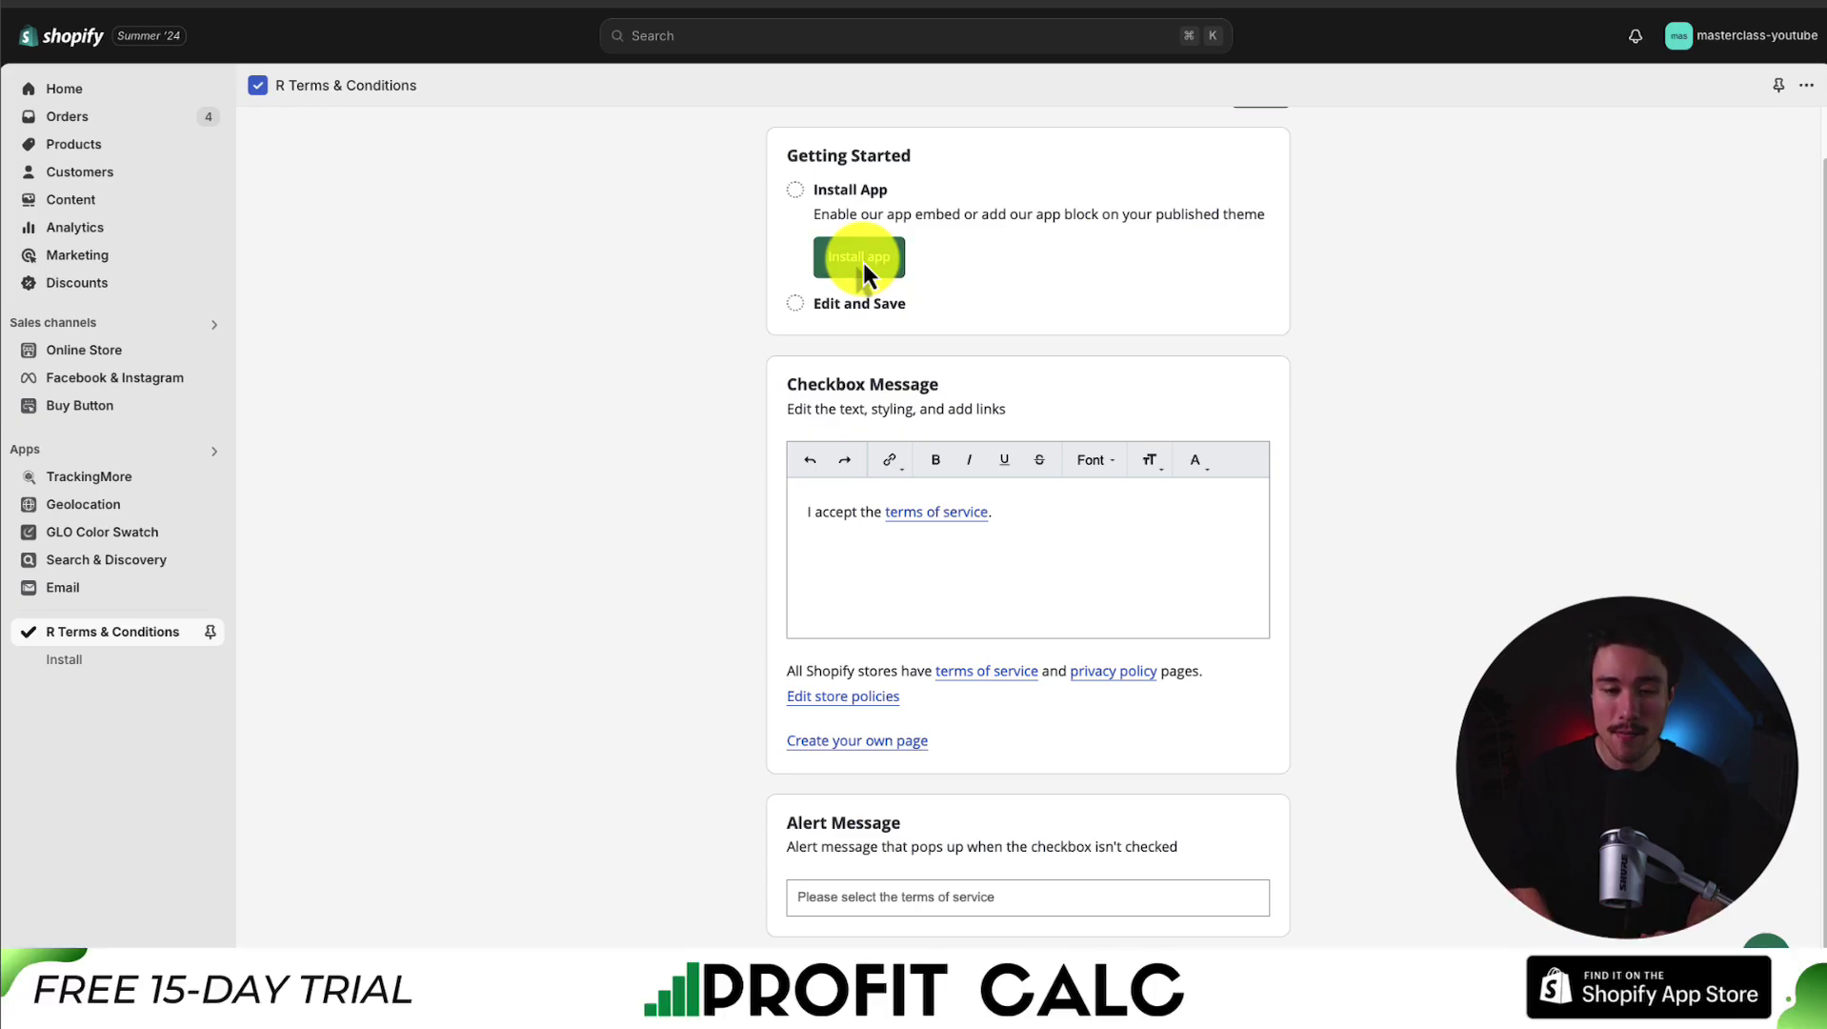
scroll(839, 212, "up", 1)
left_click_drag(839, 211, 898, 293)
left_click(1026, 309)
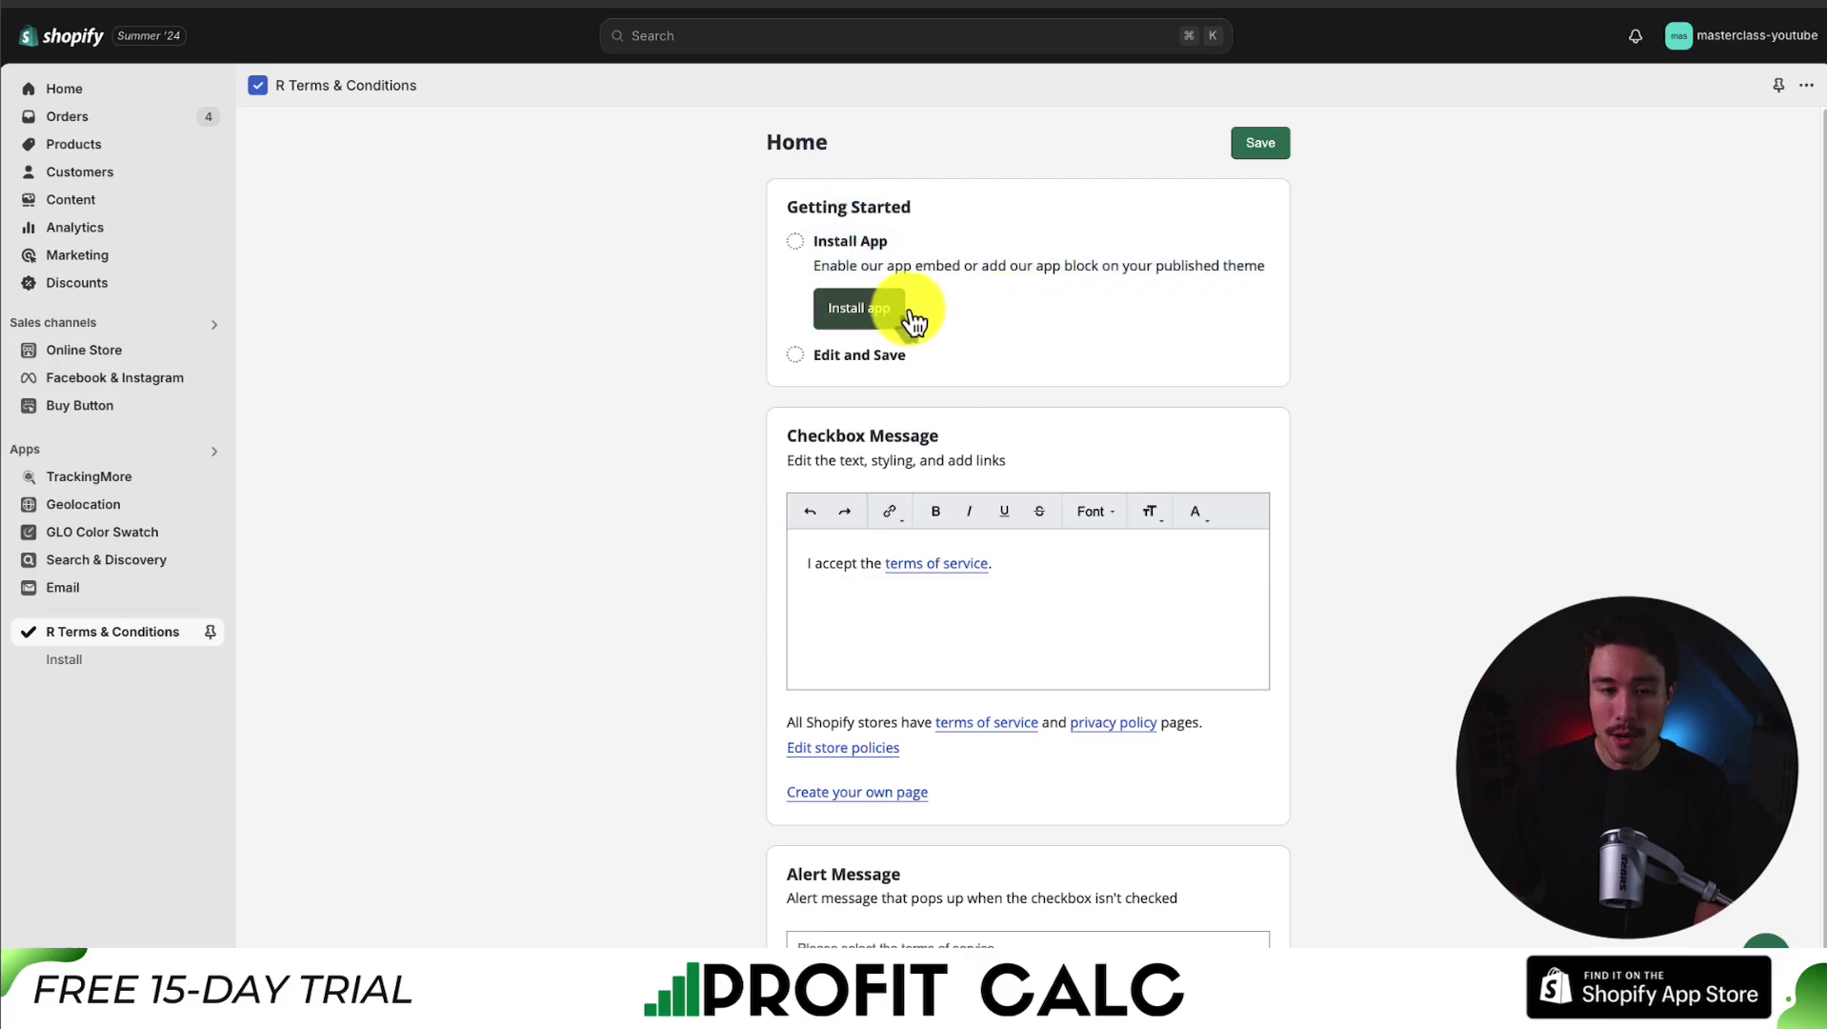
left_click(860, 314)
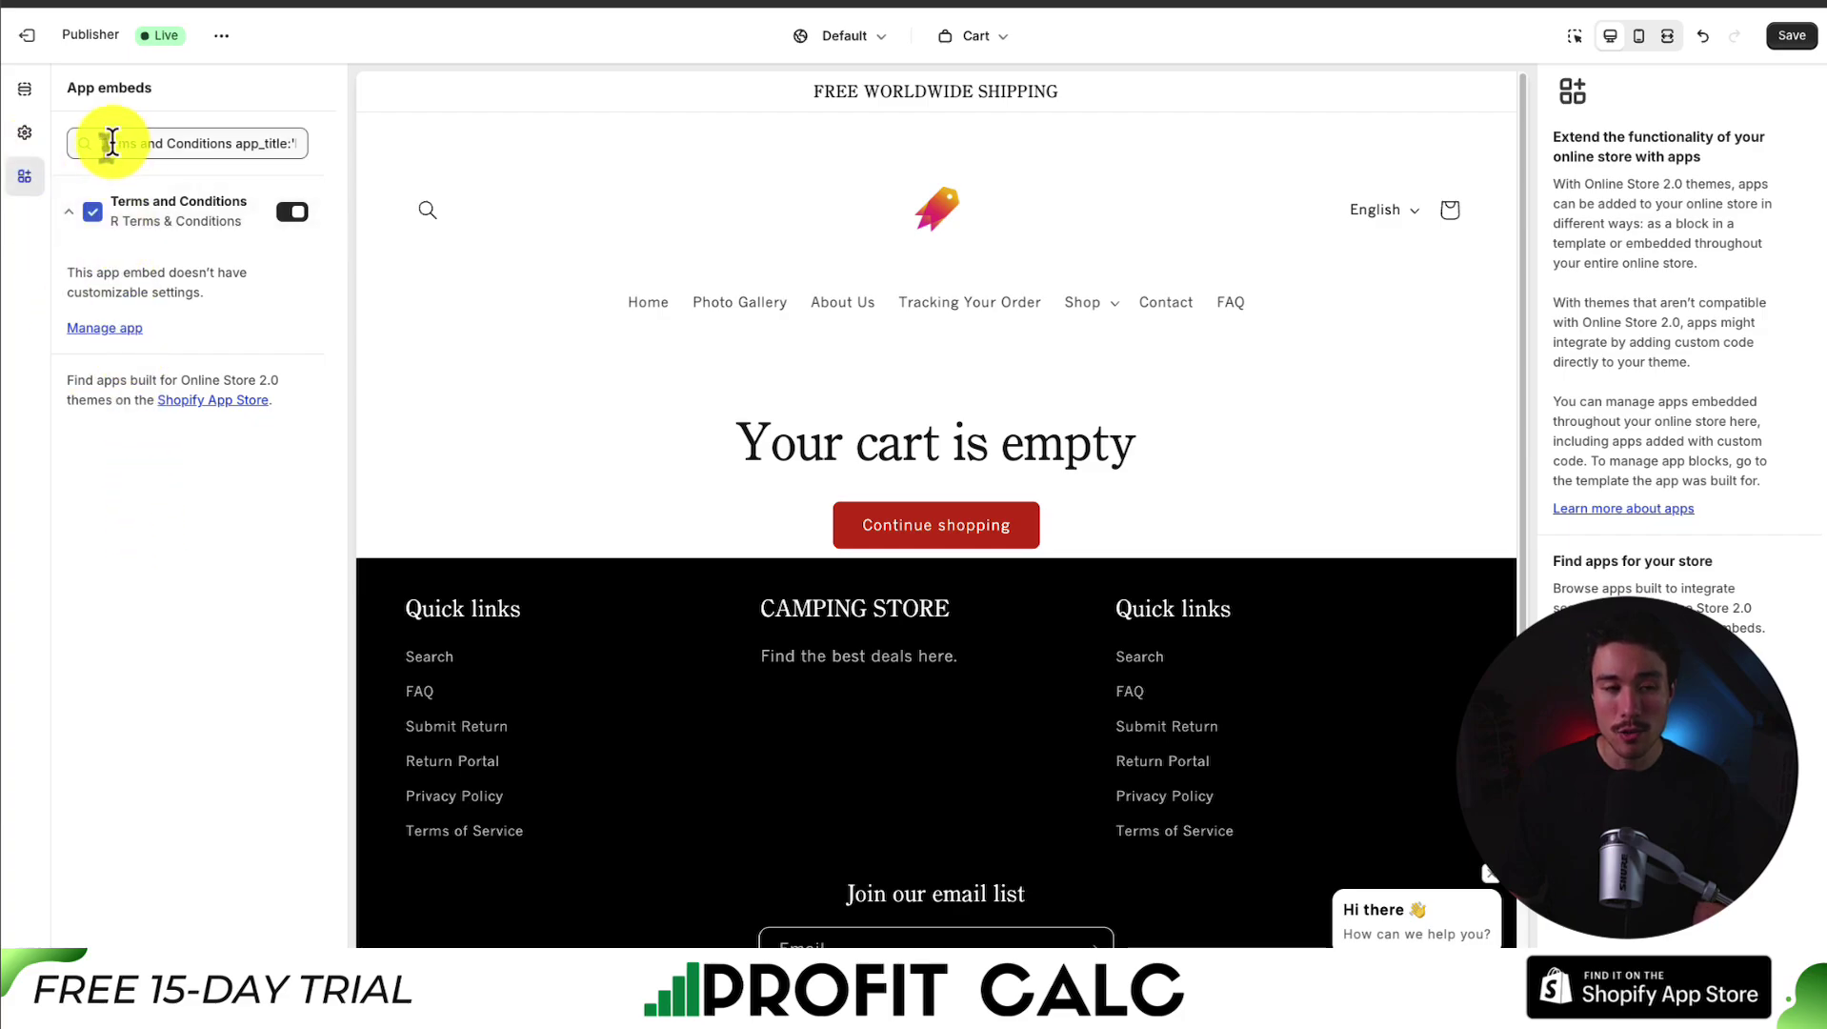
Save the live theme with the Terms and Conditions app embed switched on.
left_click_drag(101, 143, 318, 162)
left_click(237, 480)
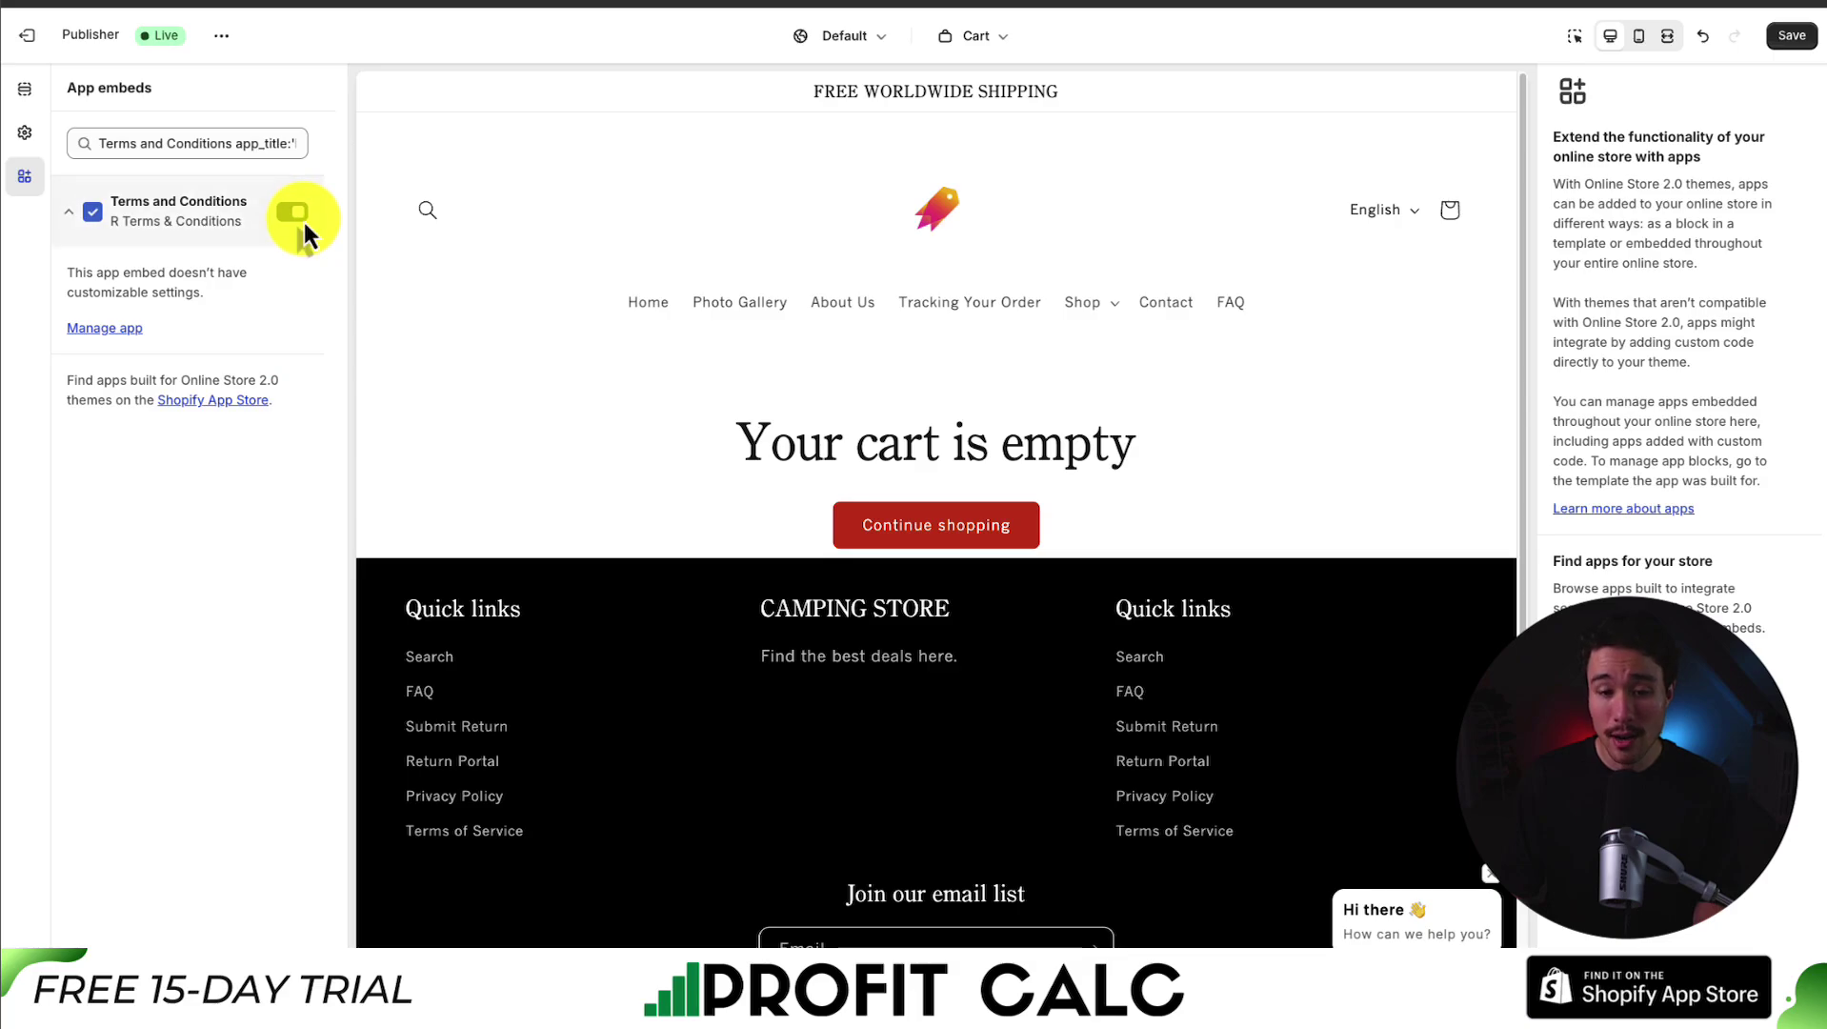
left_click(1789, 38)
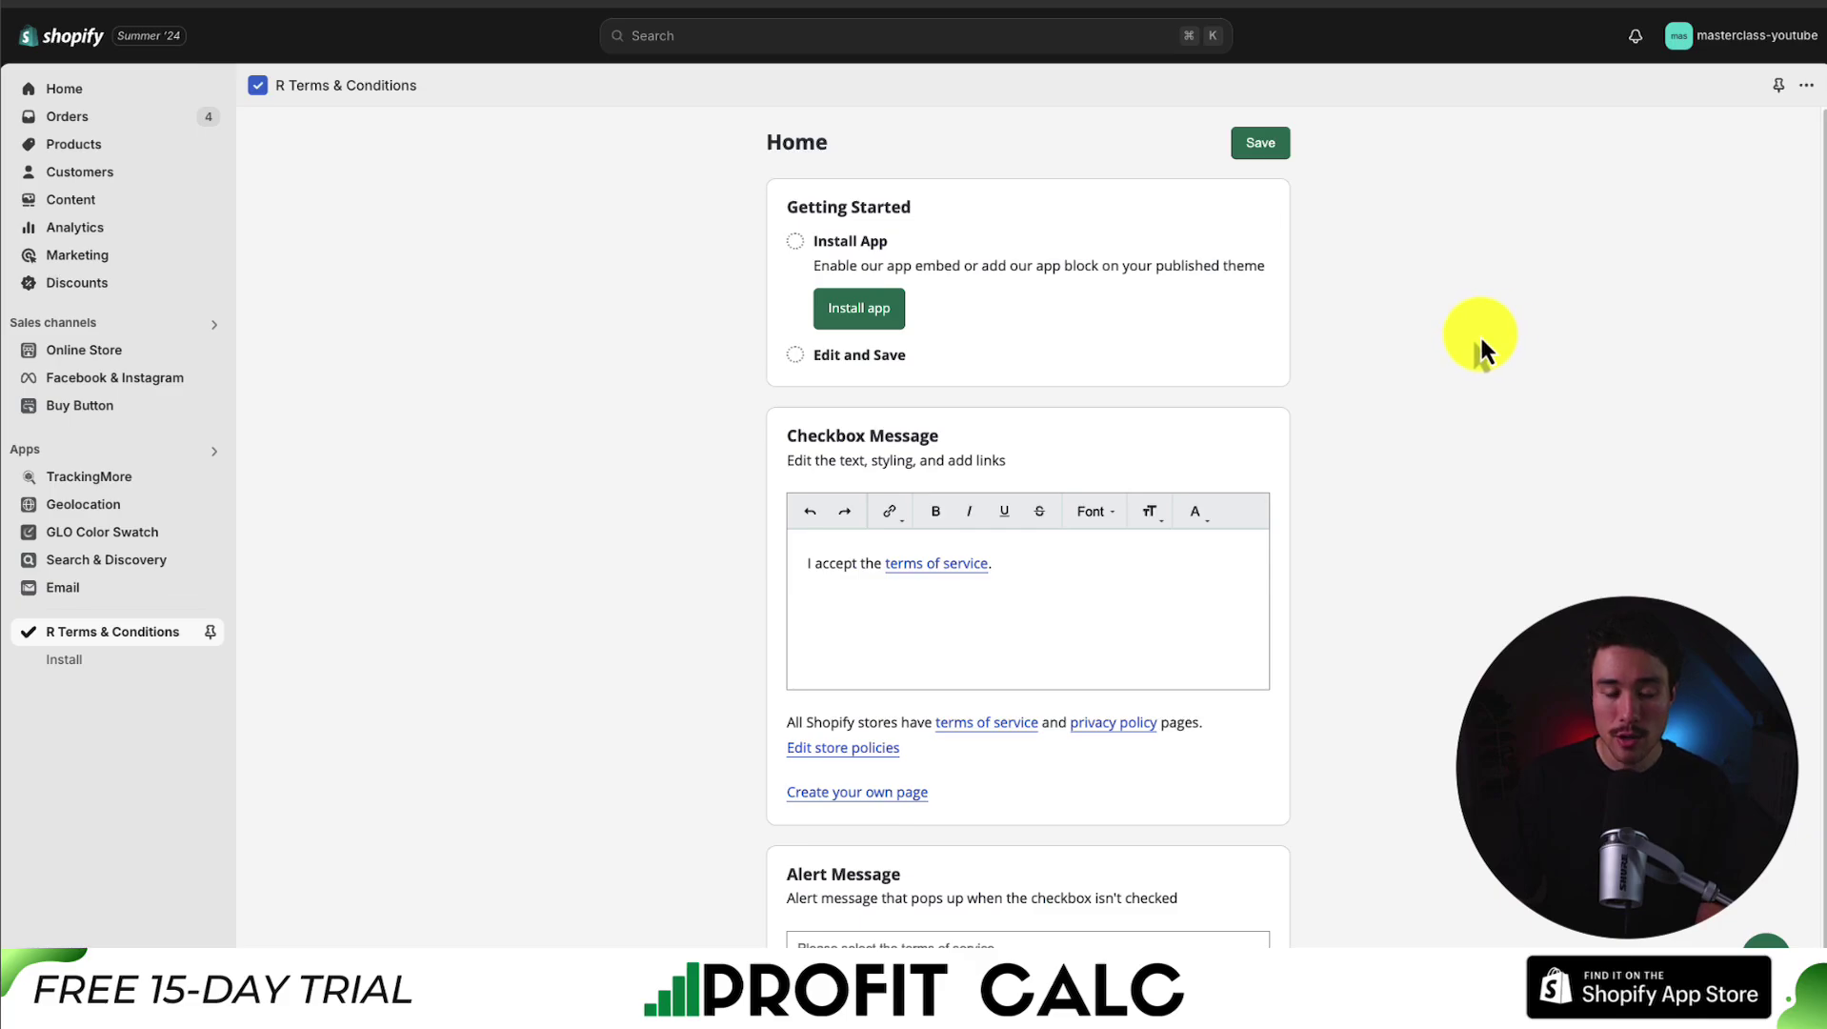
Reload the app page and review the completed setup steps and message settings.
key("super+r")
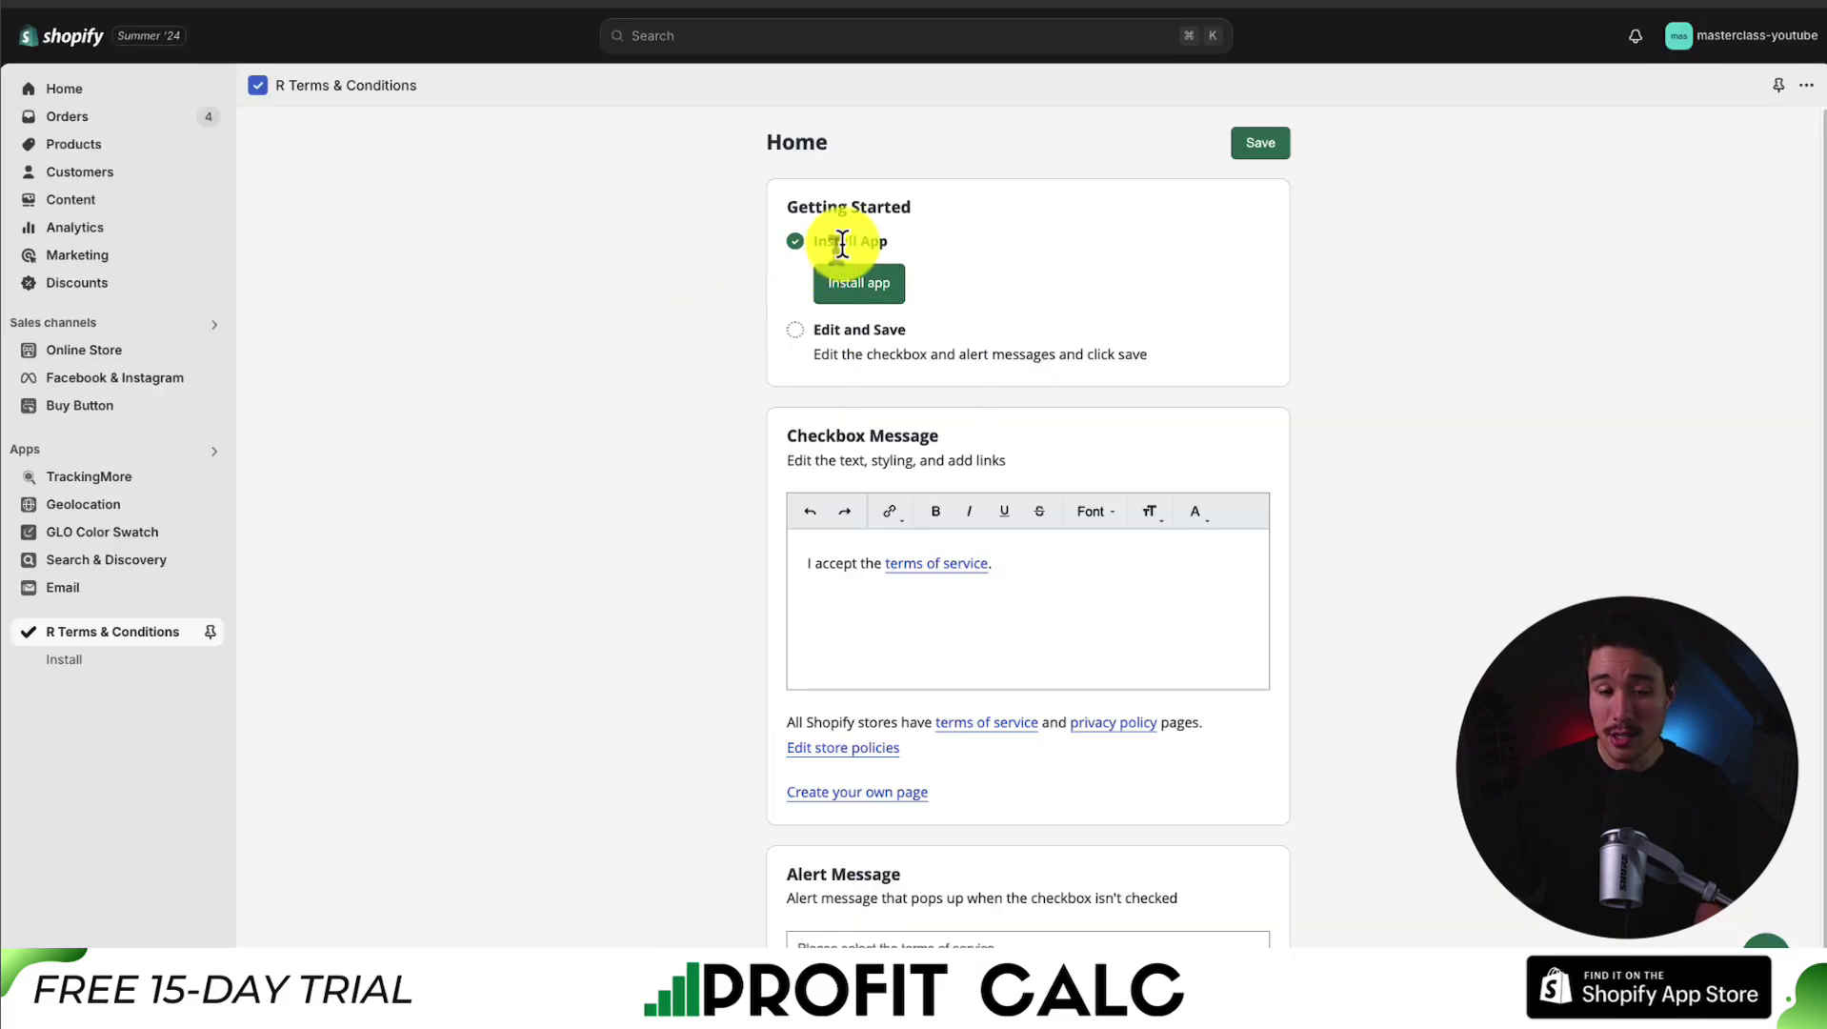
left_click_drag(840, 241, 903, 243)
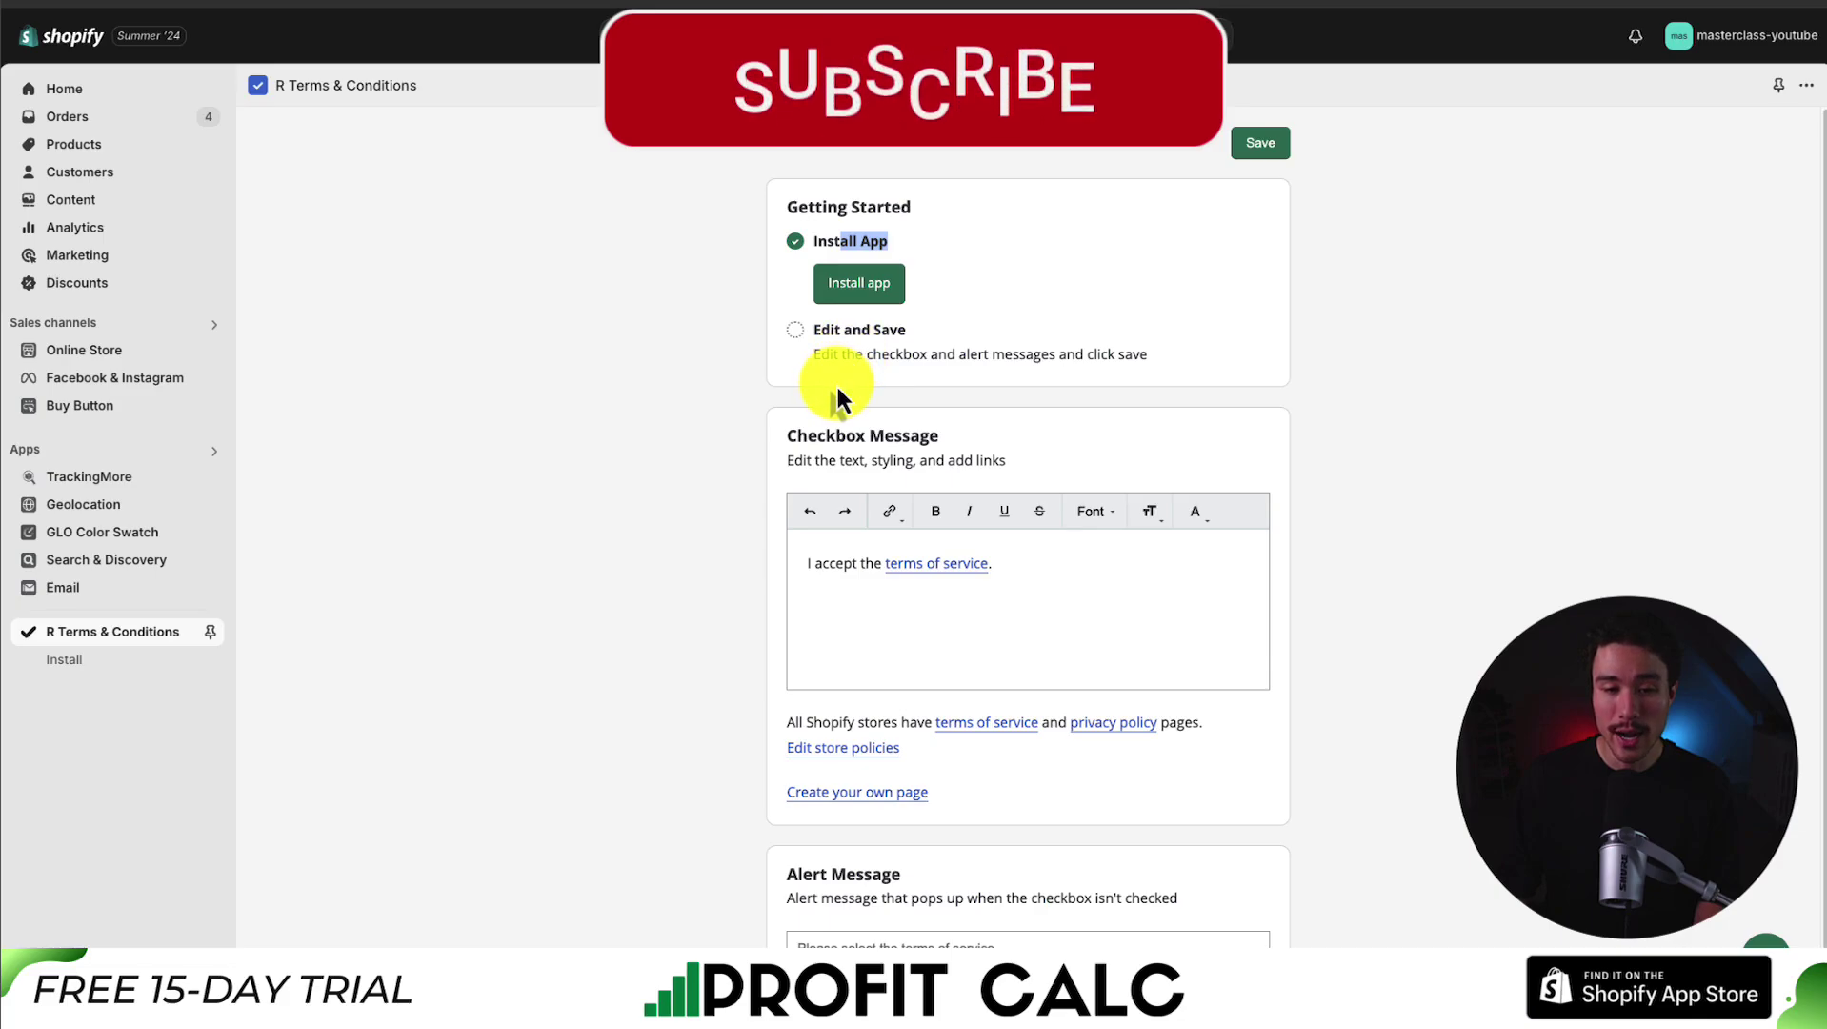
left_click(613, 501)
scroll(614, 501, "down", 1)
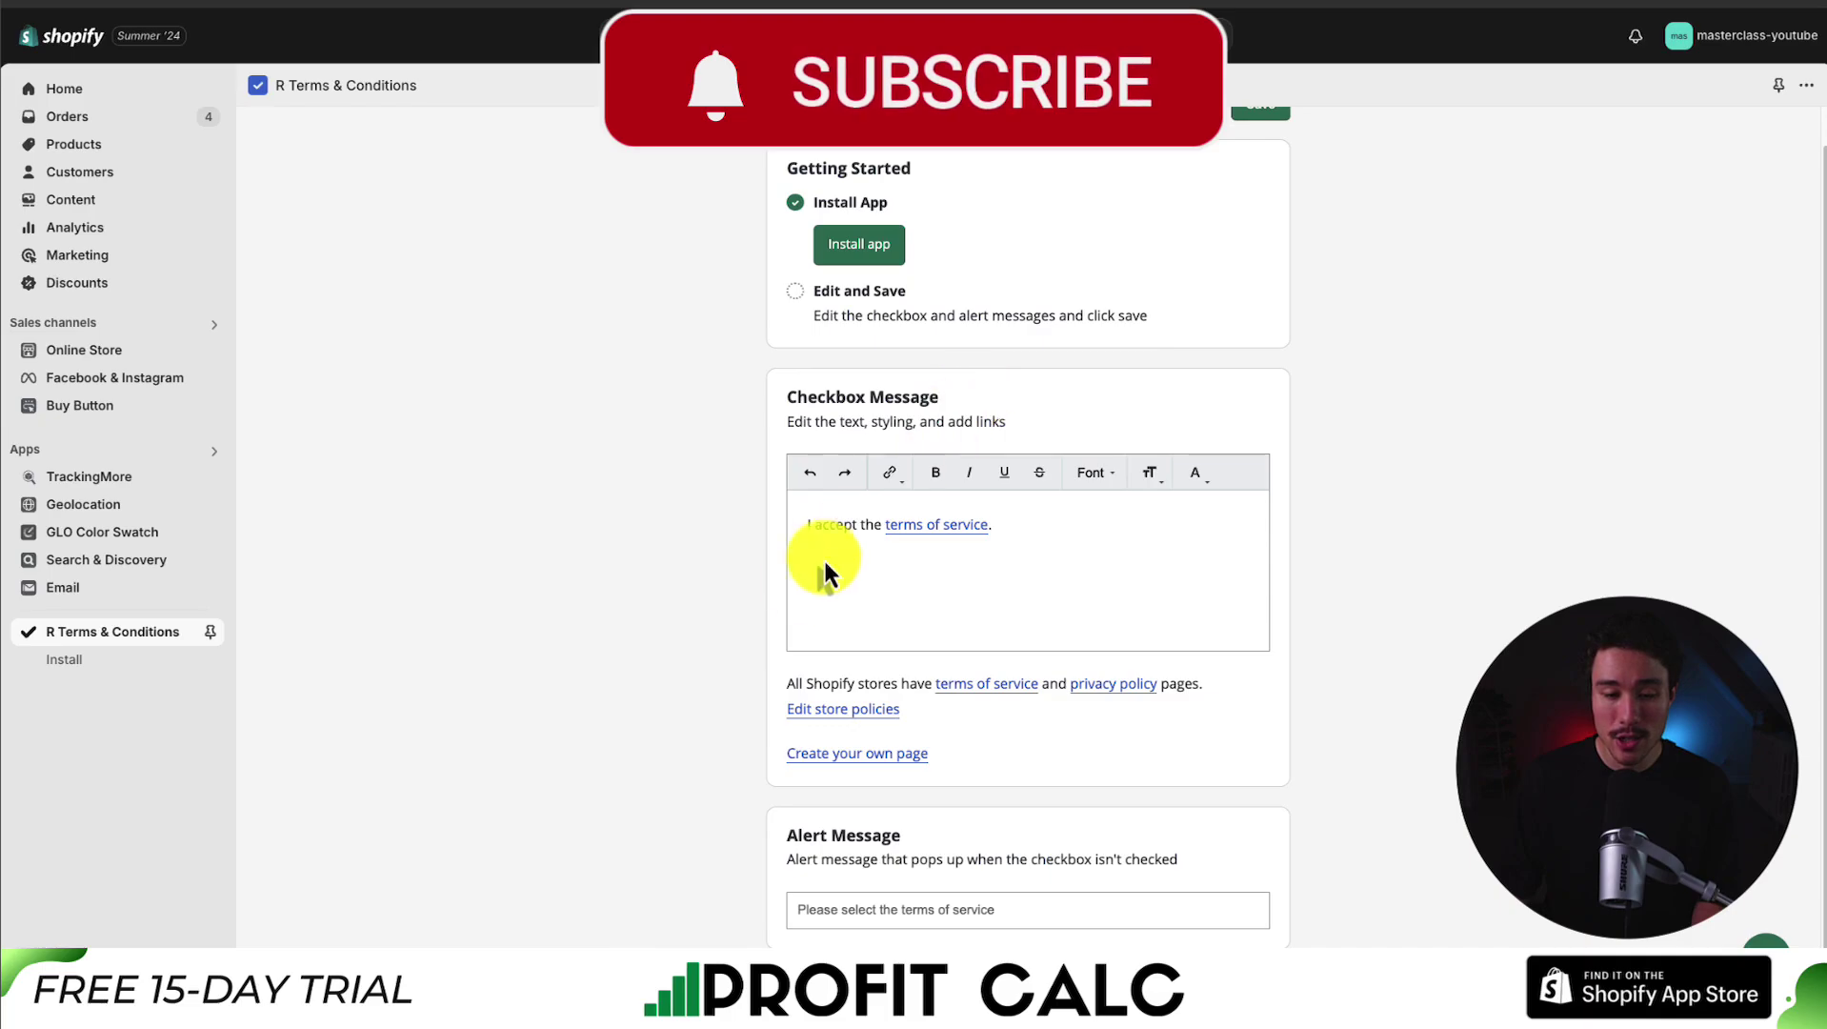
scroll(819, 572, "down", 1)
double_click(861, 821)
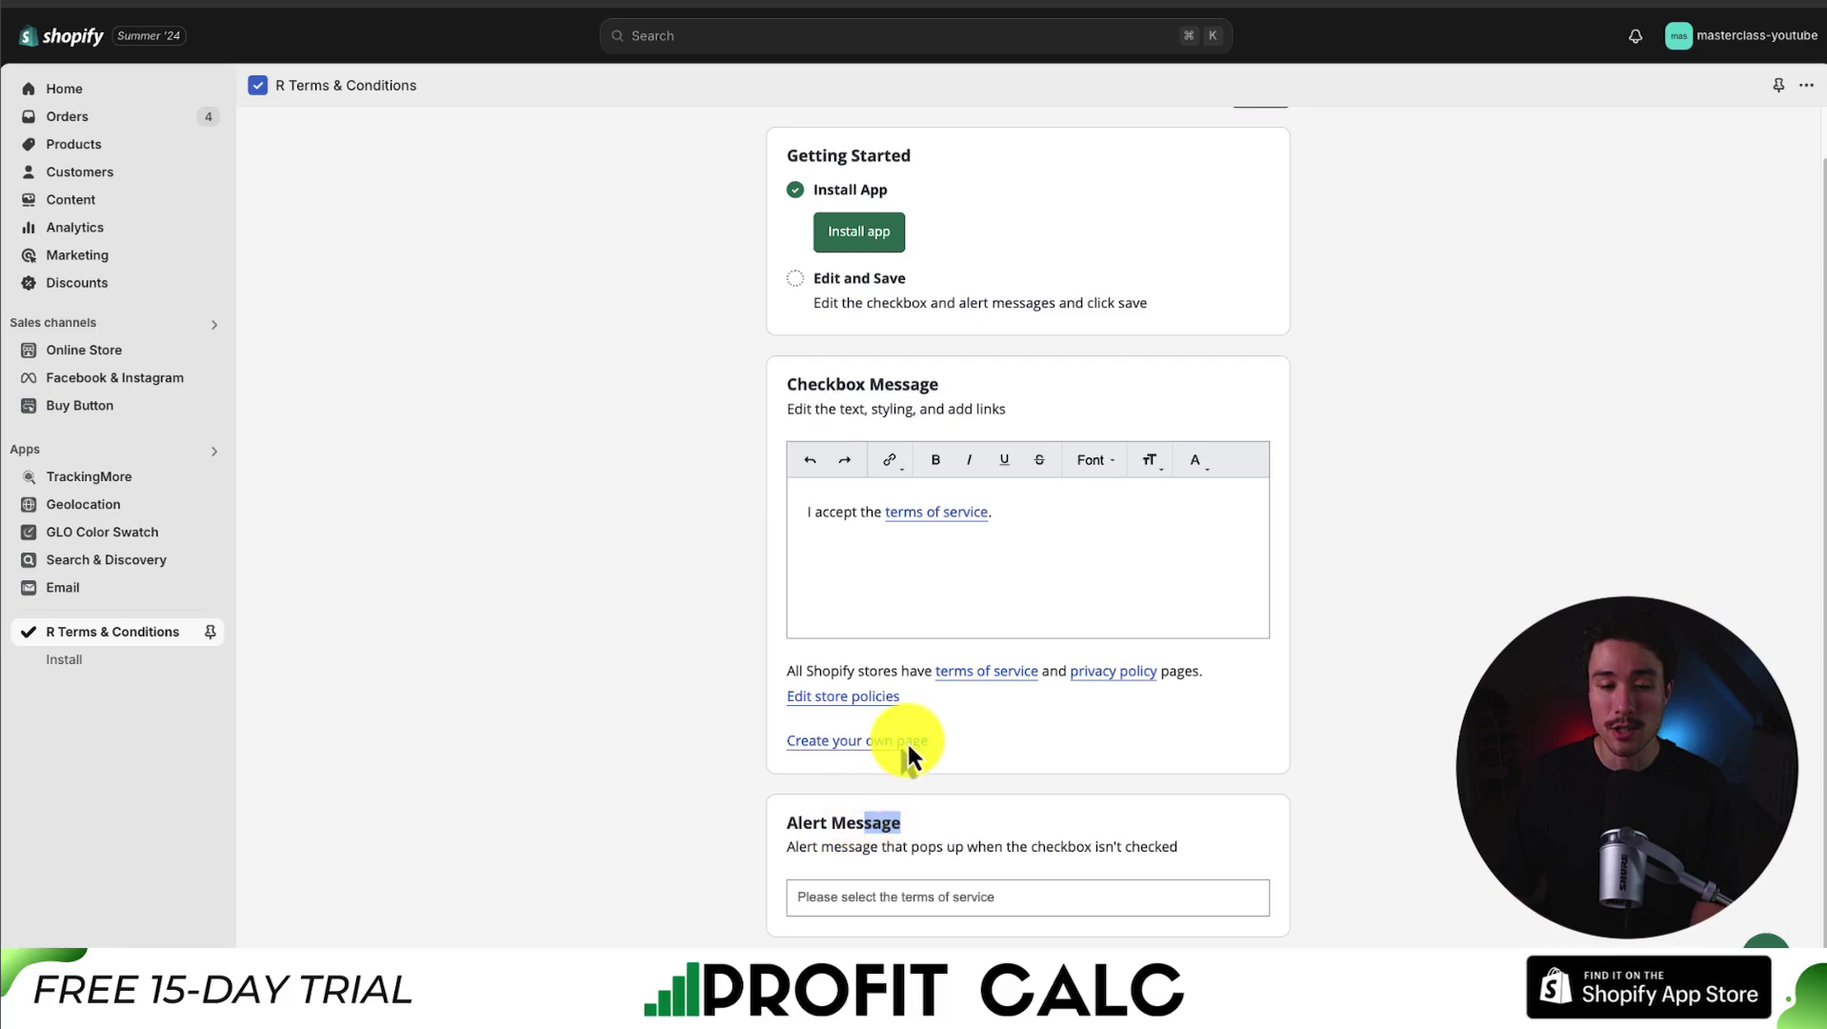
Add a bold 'THIS IS A TEST' line to the checkbox message.
left_click(1012, 545)
key("Return")
type("THIS IS A TEST")
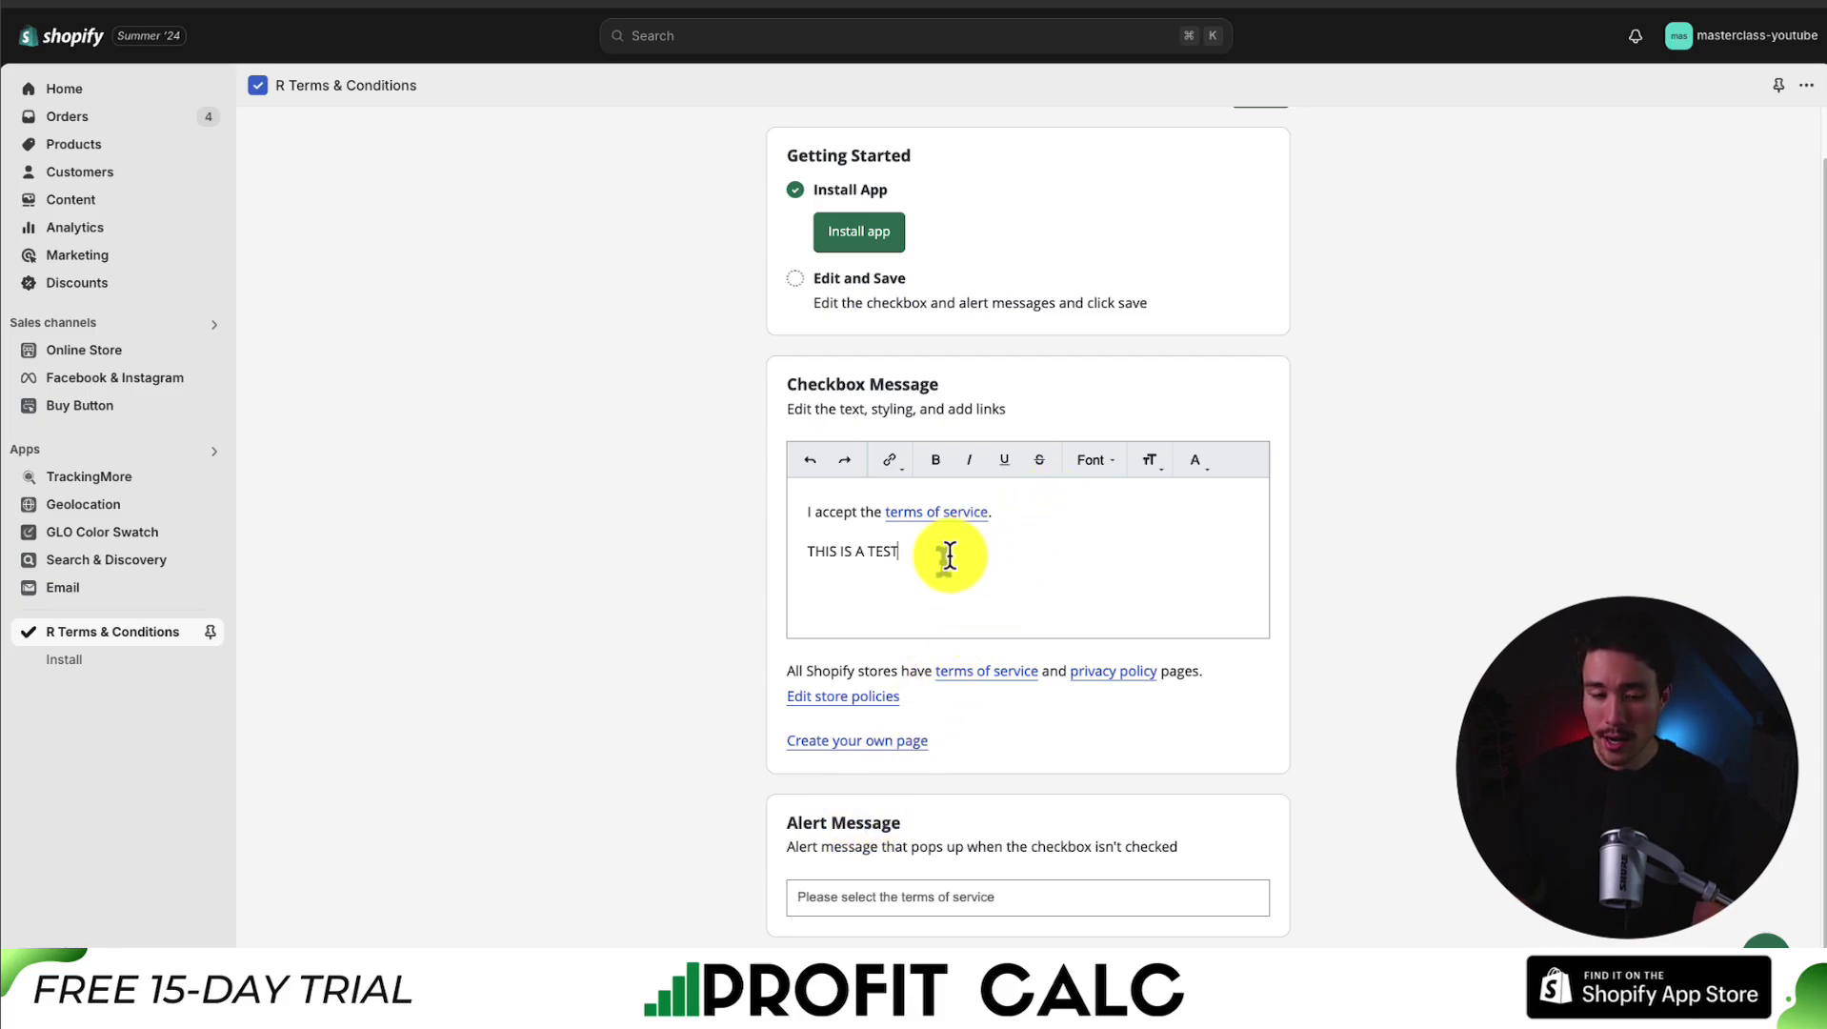
left_click_drag(951, 551, 751, 494)
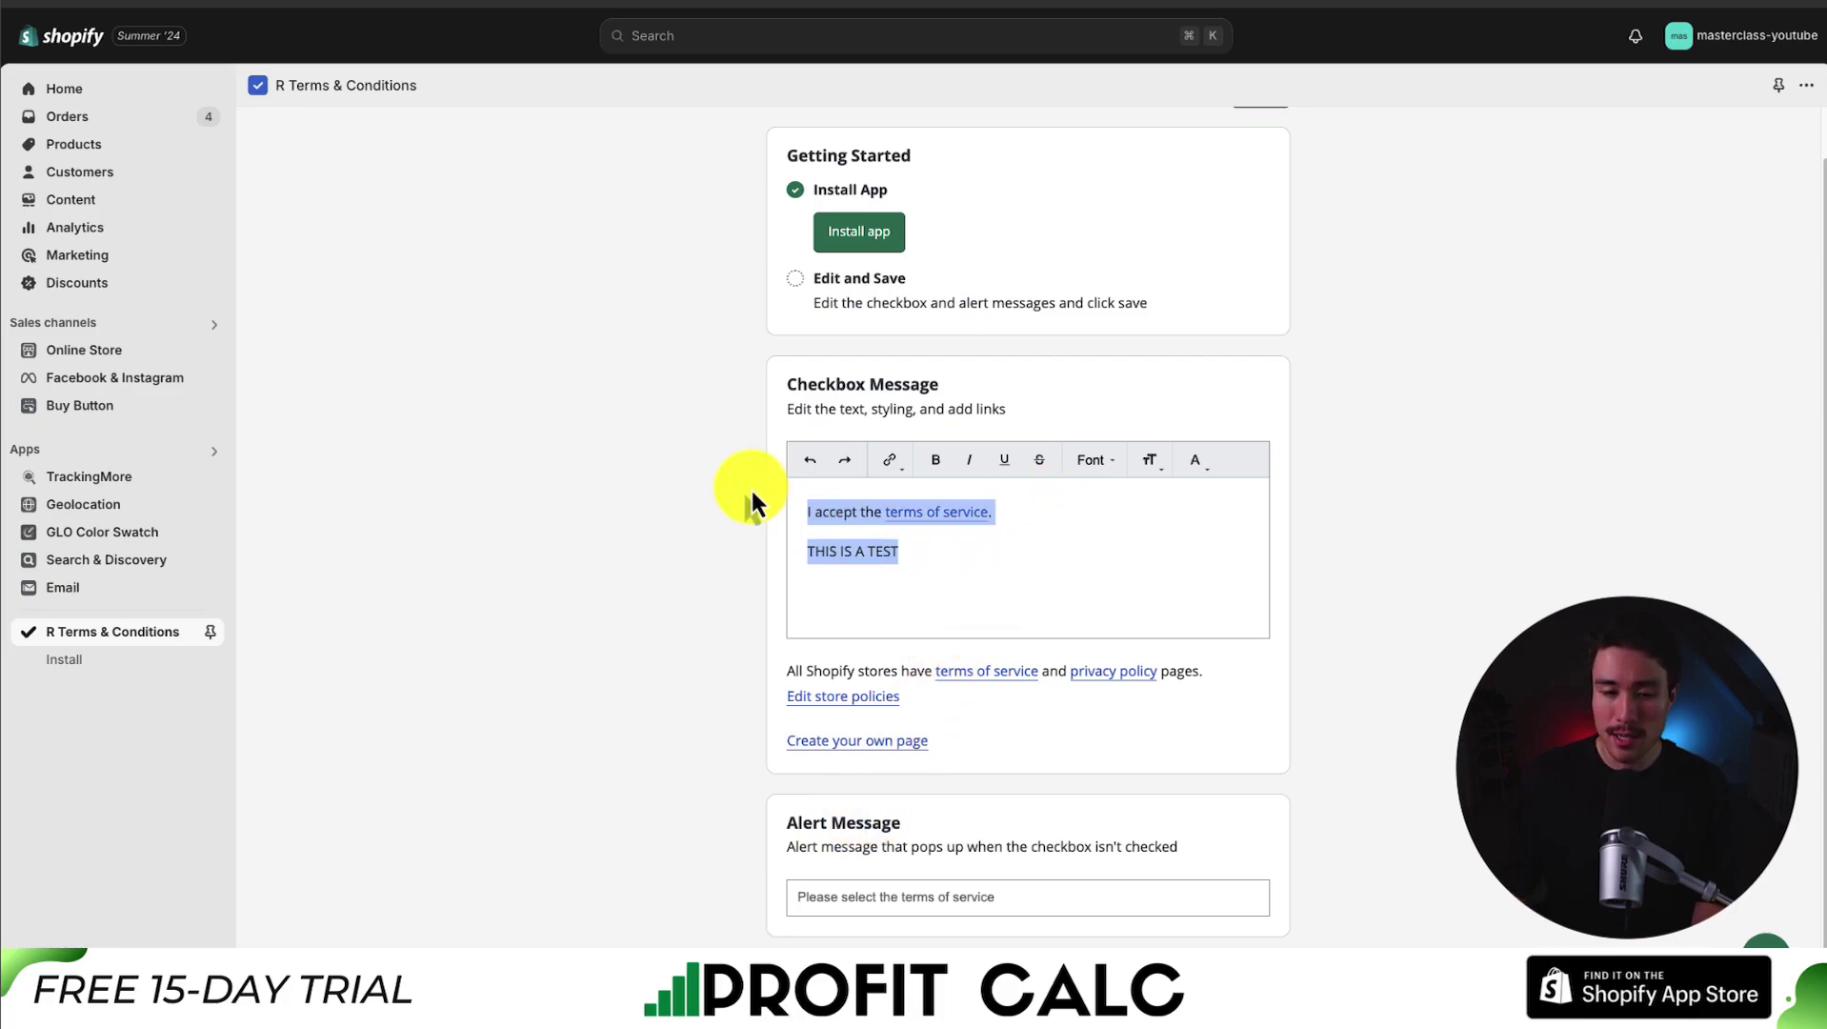
left_click(902, 560)
left_click_drag(902, 560, 803, 550)
key("ctrl+b")
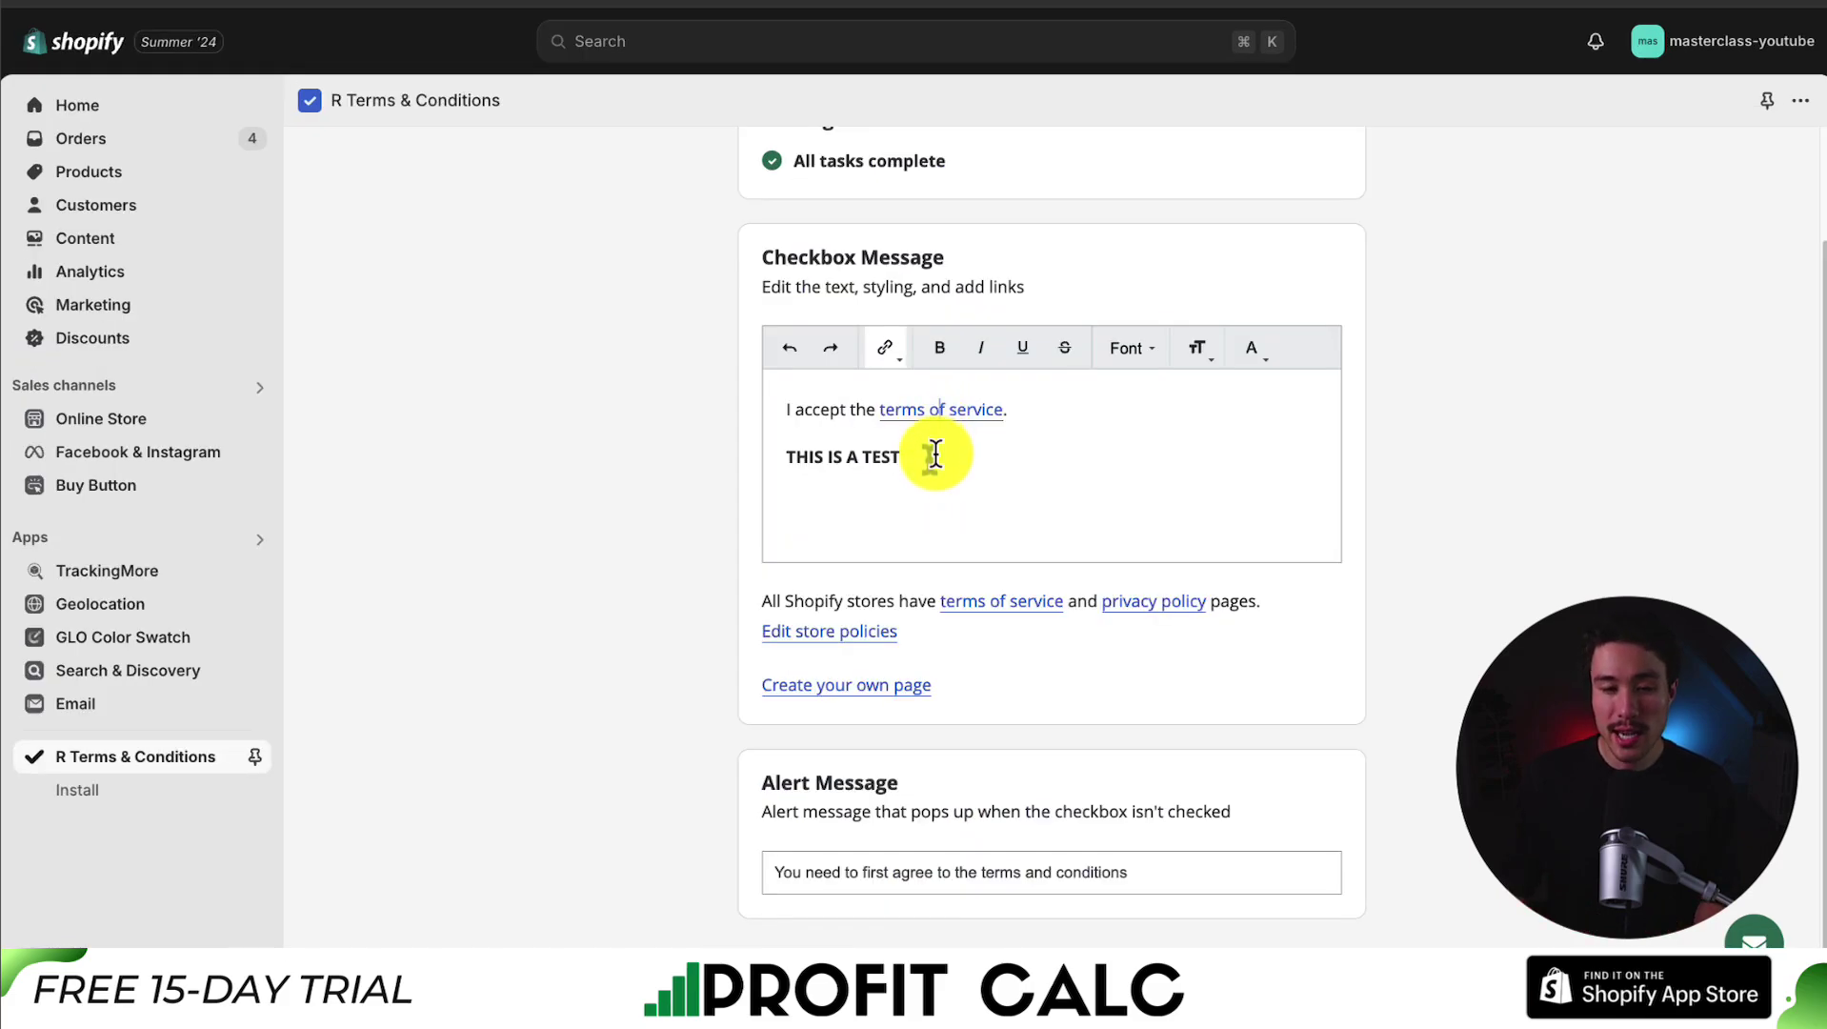
Edit the 'terms of service' phrase's link to /policies/terms-of-service.
left_click(930, 457)
left_click_drag(1001, 408, 868, 407)
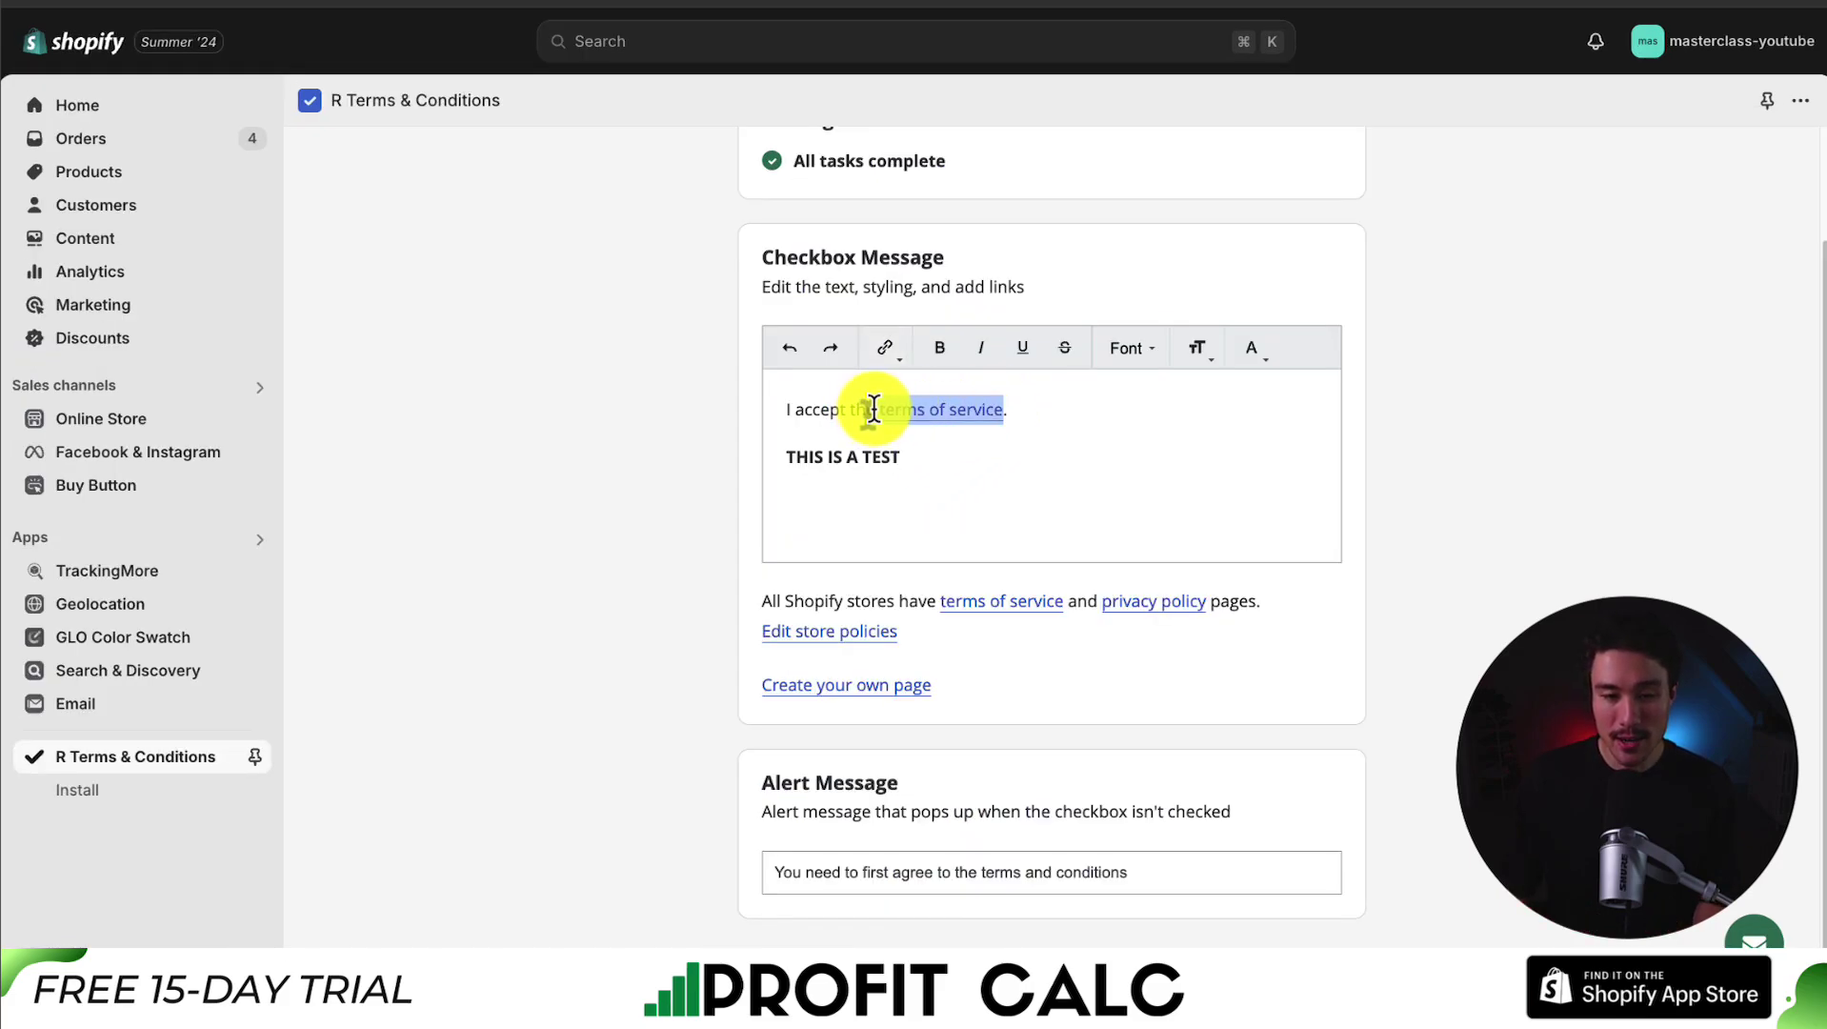
left_click(889, 358)
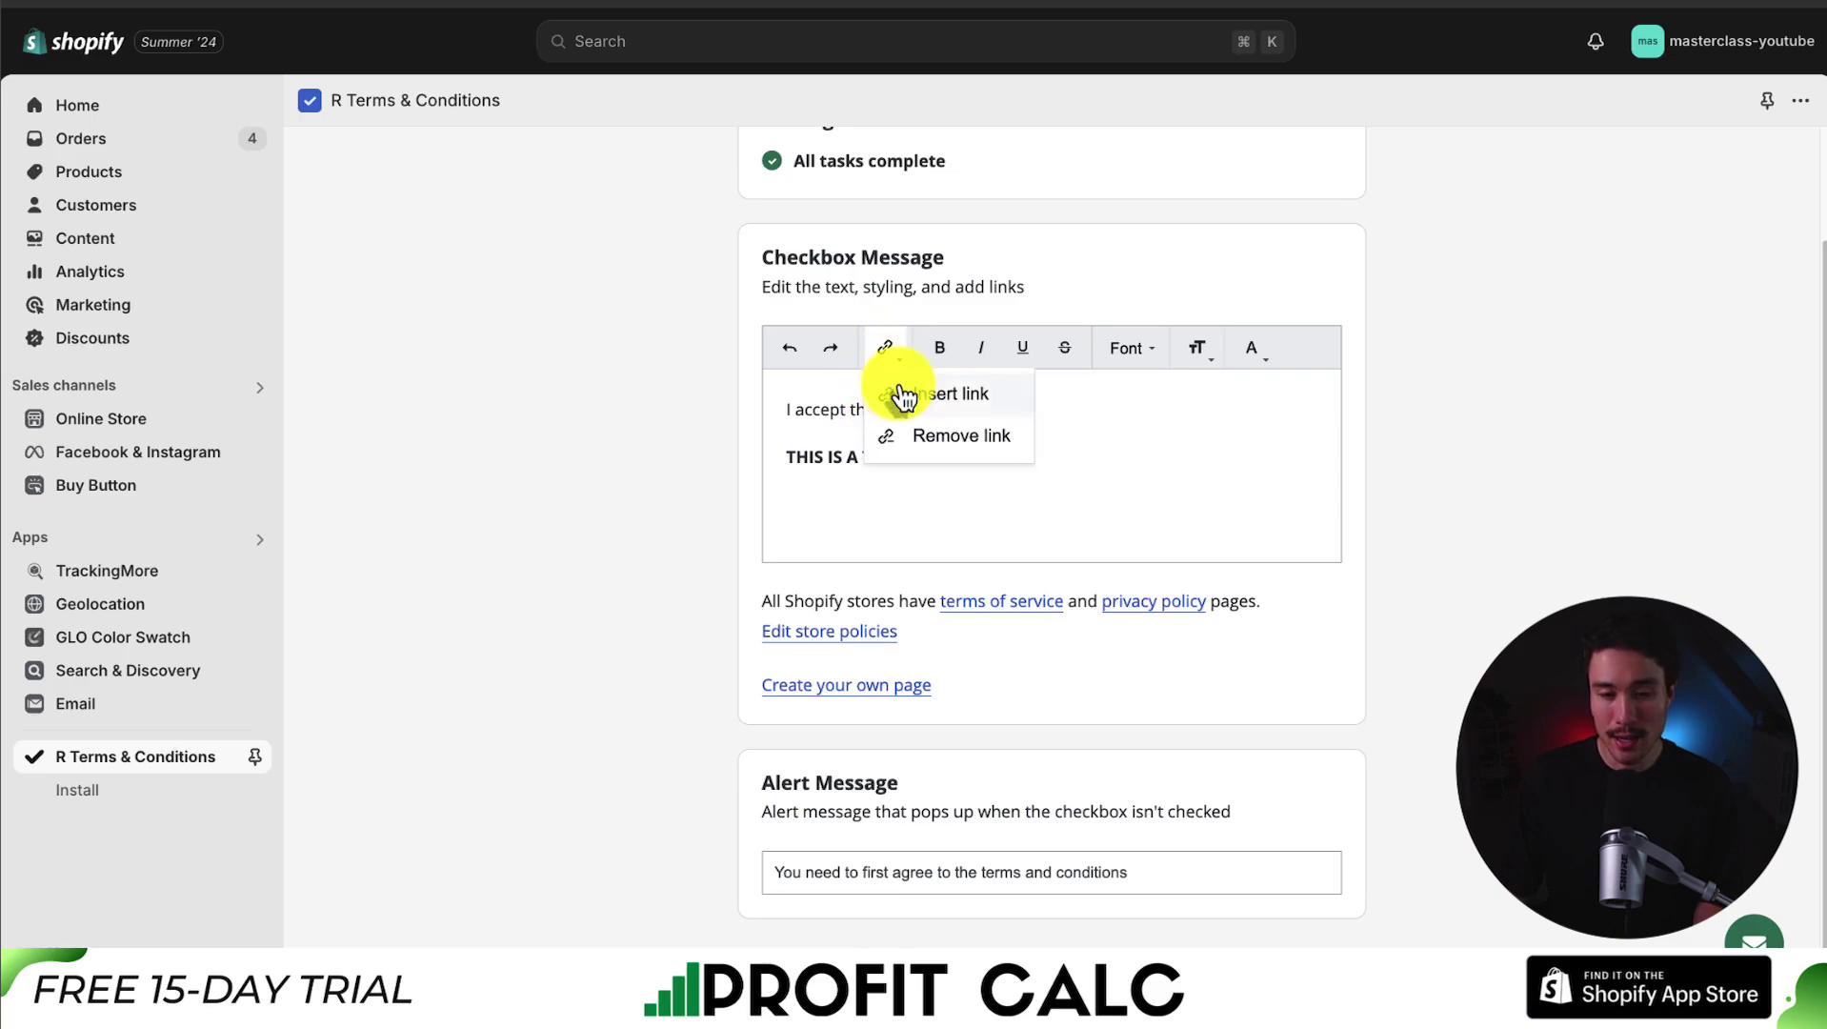
left_click(901, 393)
left_click(1213, 498)
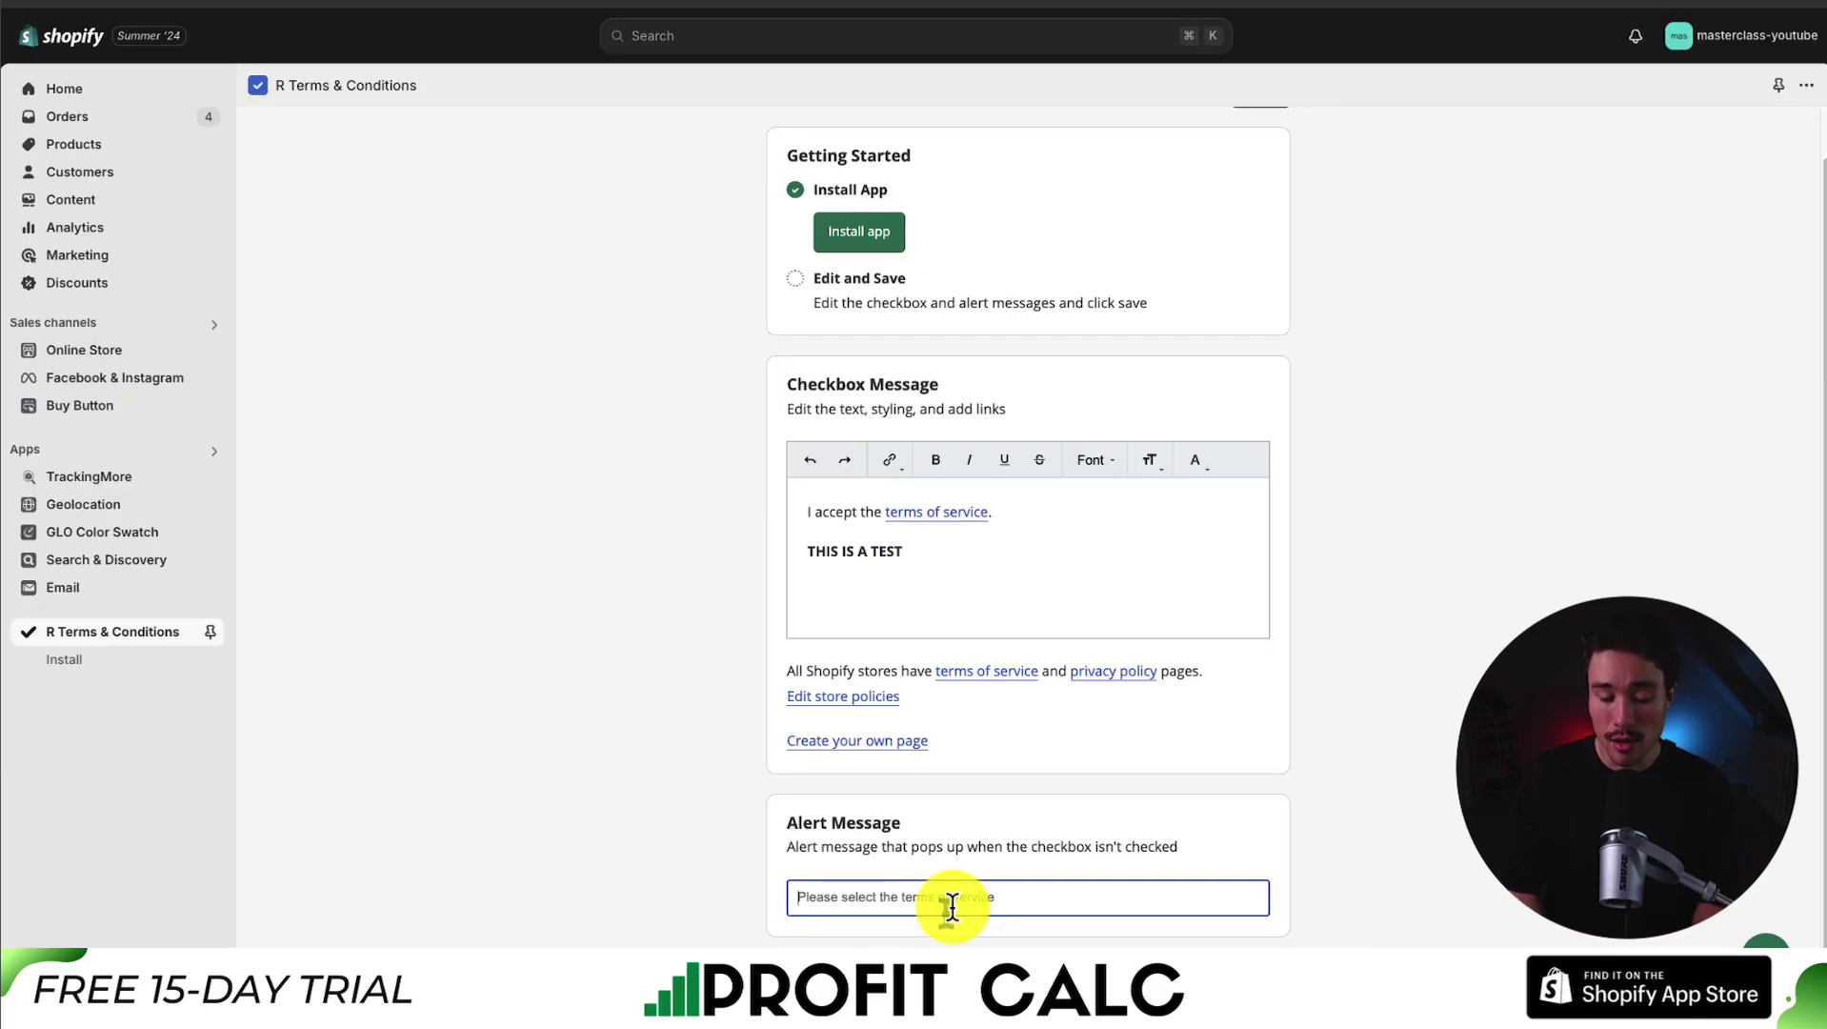
Type 'You need to first agree to the terms and conditions' as the alert text and save.
type("You")
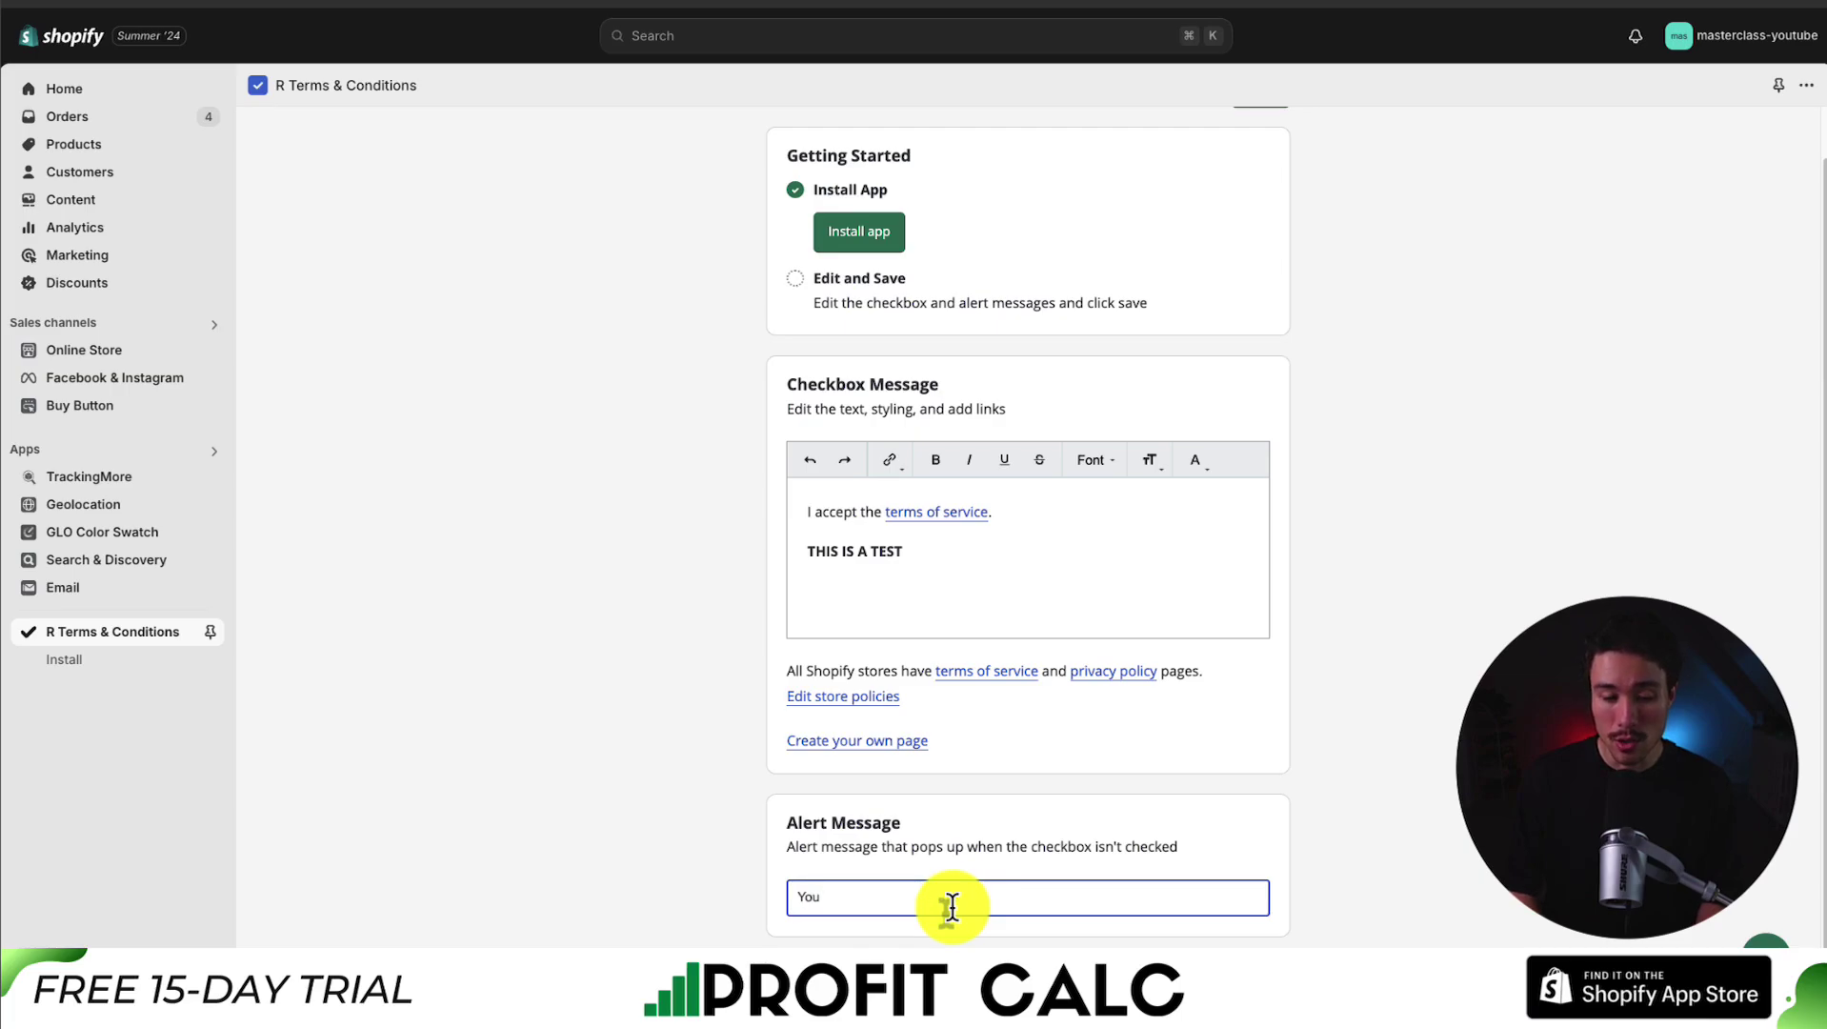
type(" need to first agree to the terms and conditions")
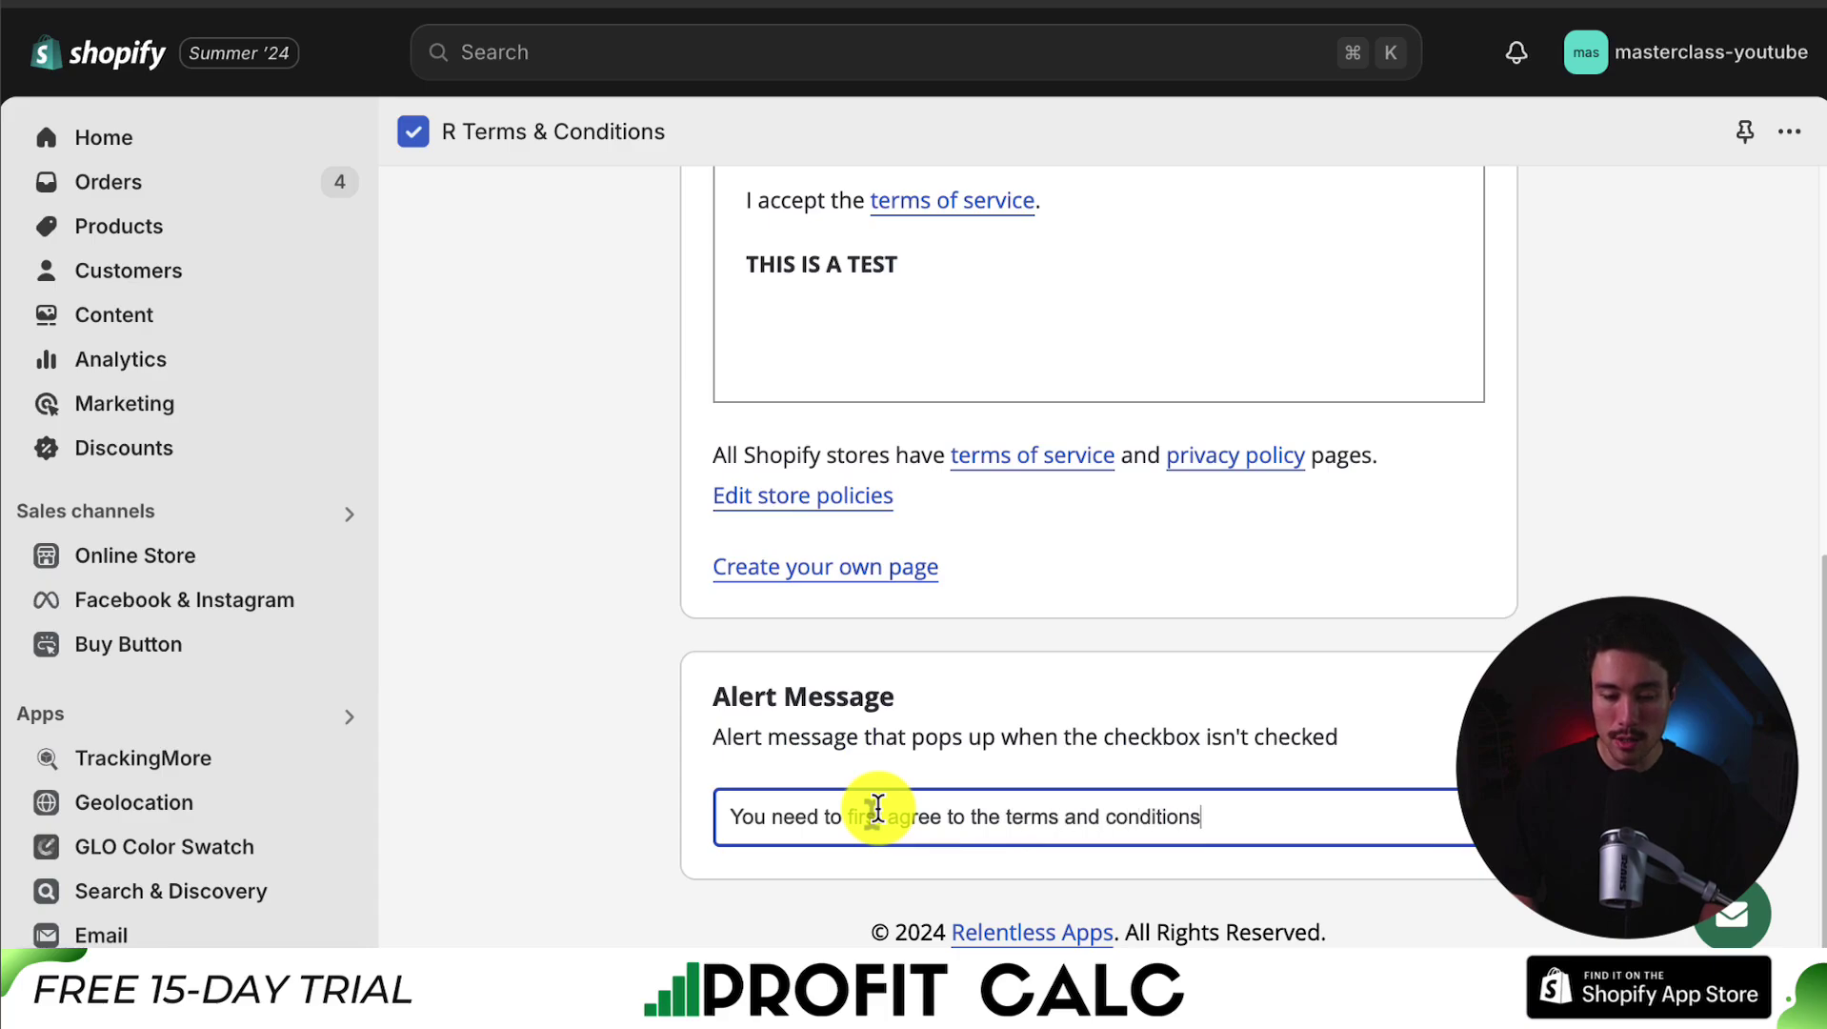
scroll(1496, 333, "up", 10)
left_click(1481, 229)
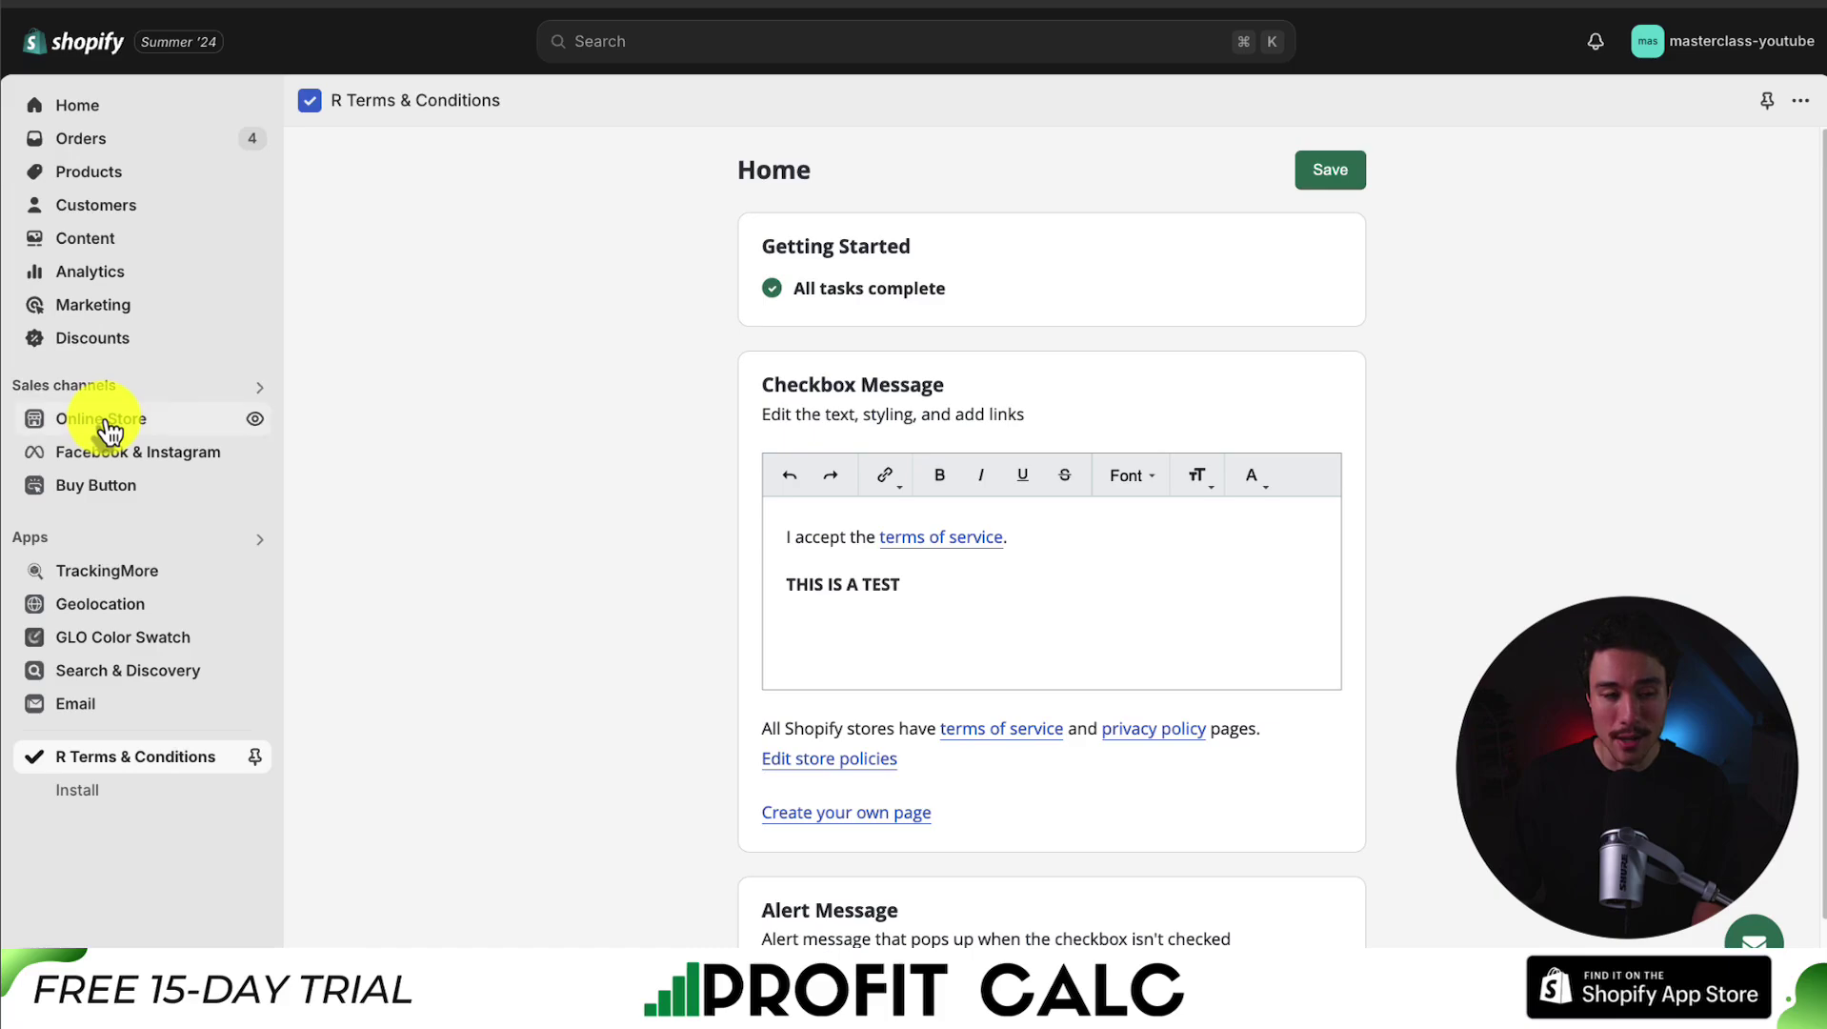
Add the Outdoor Camping Bag to the cart in the storefront preview.
left_click(252, 422)
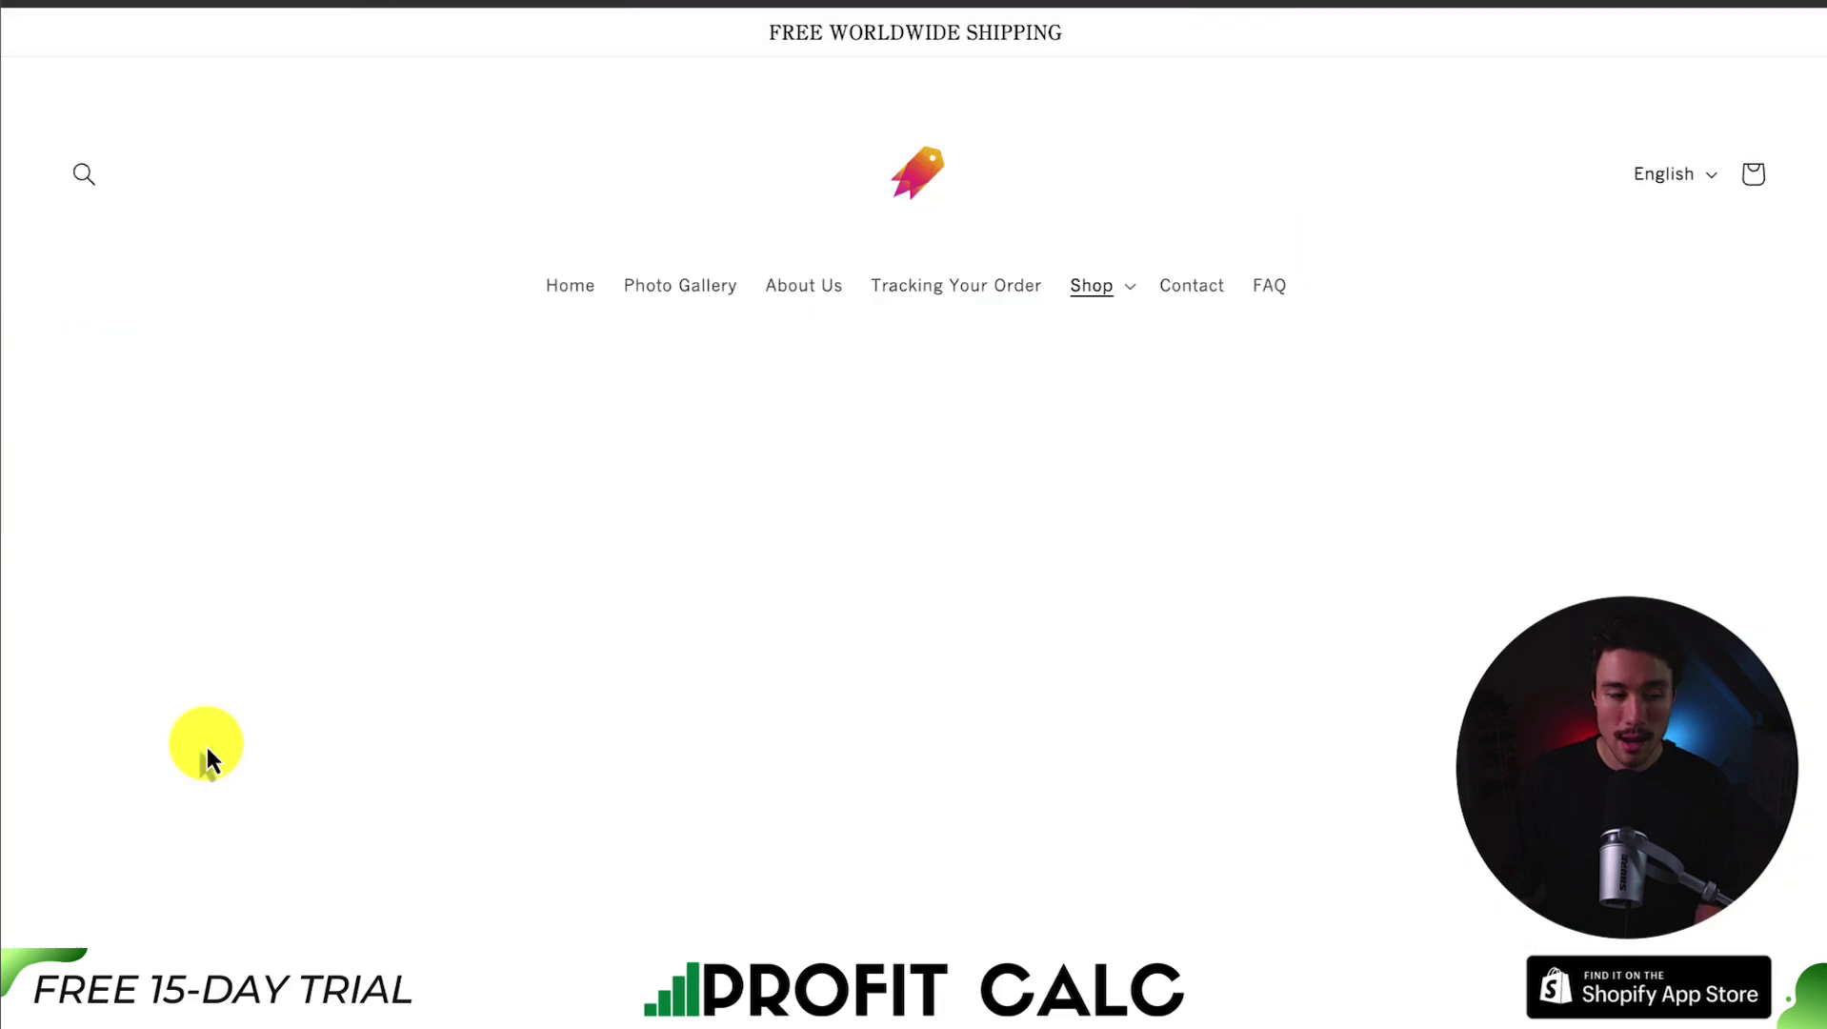
scroll(642, 693, "down", 3)
left_click(1186, 624)
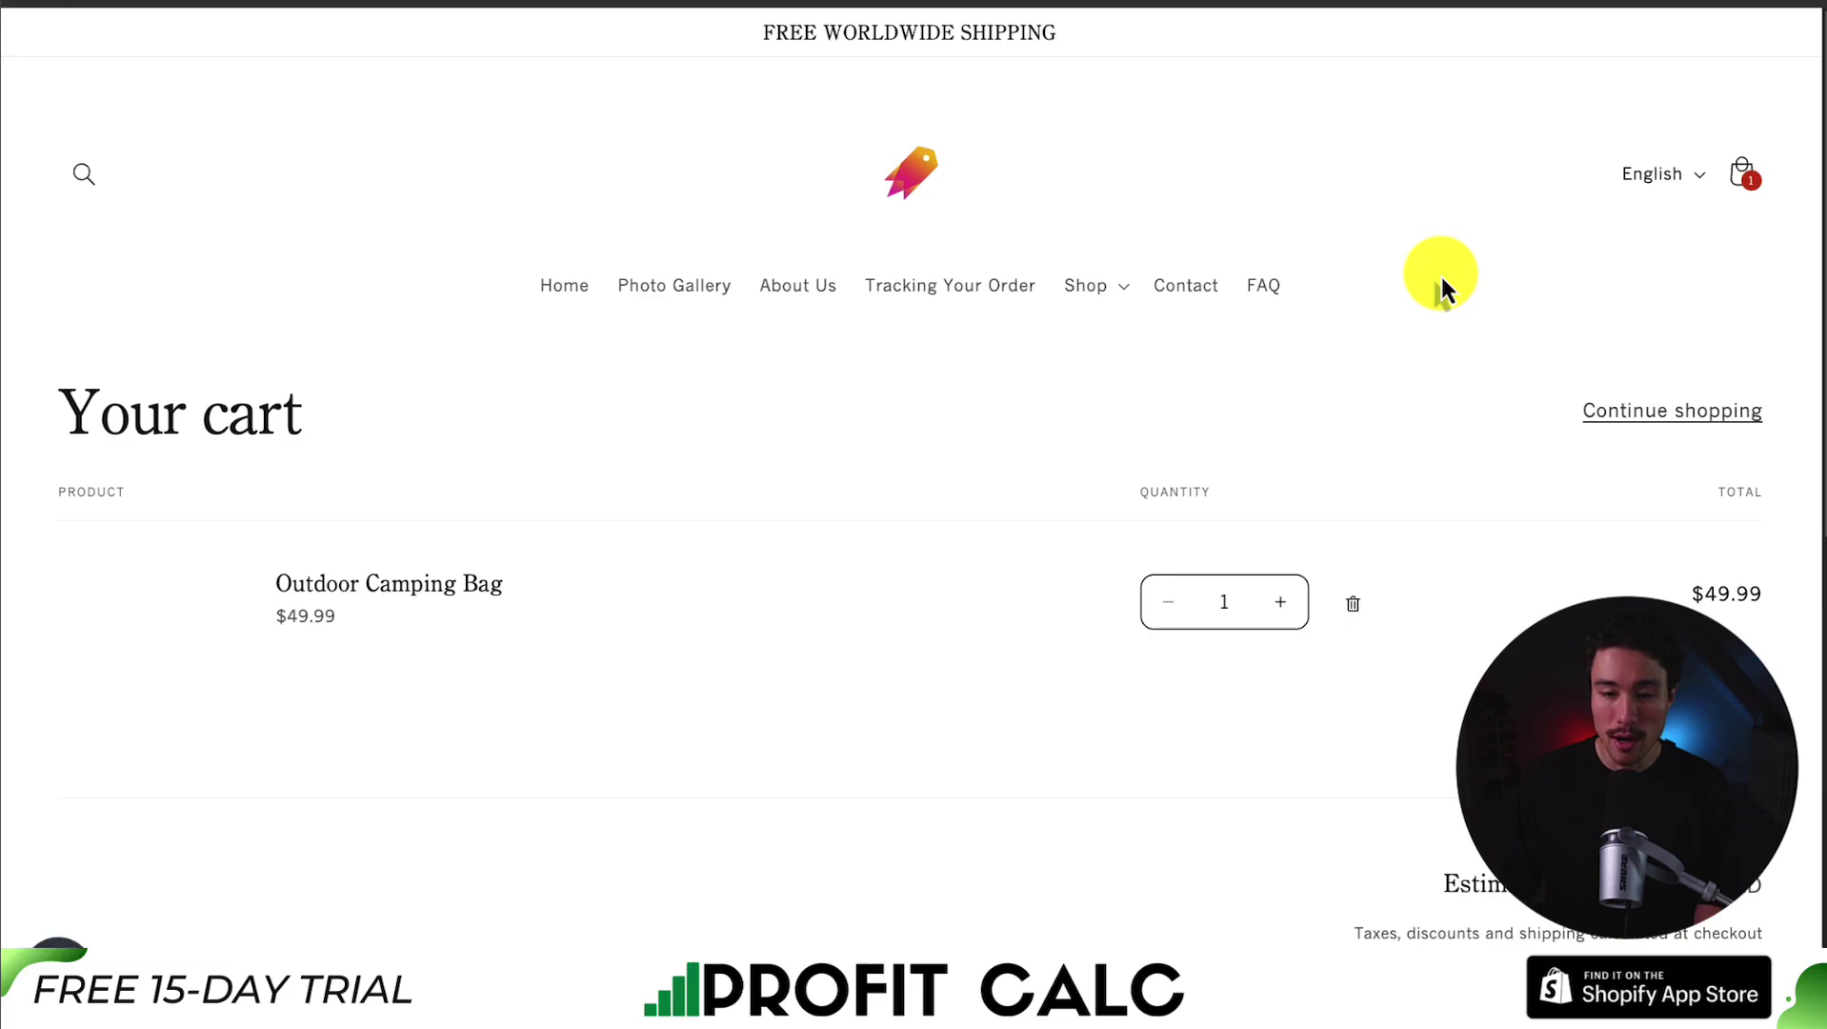
scroll(1440, 274, "down", 2)
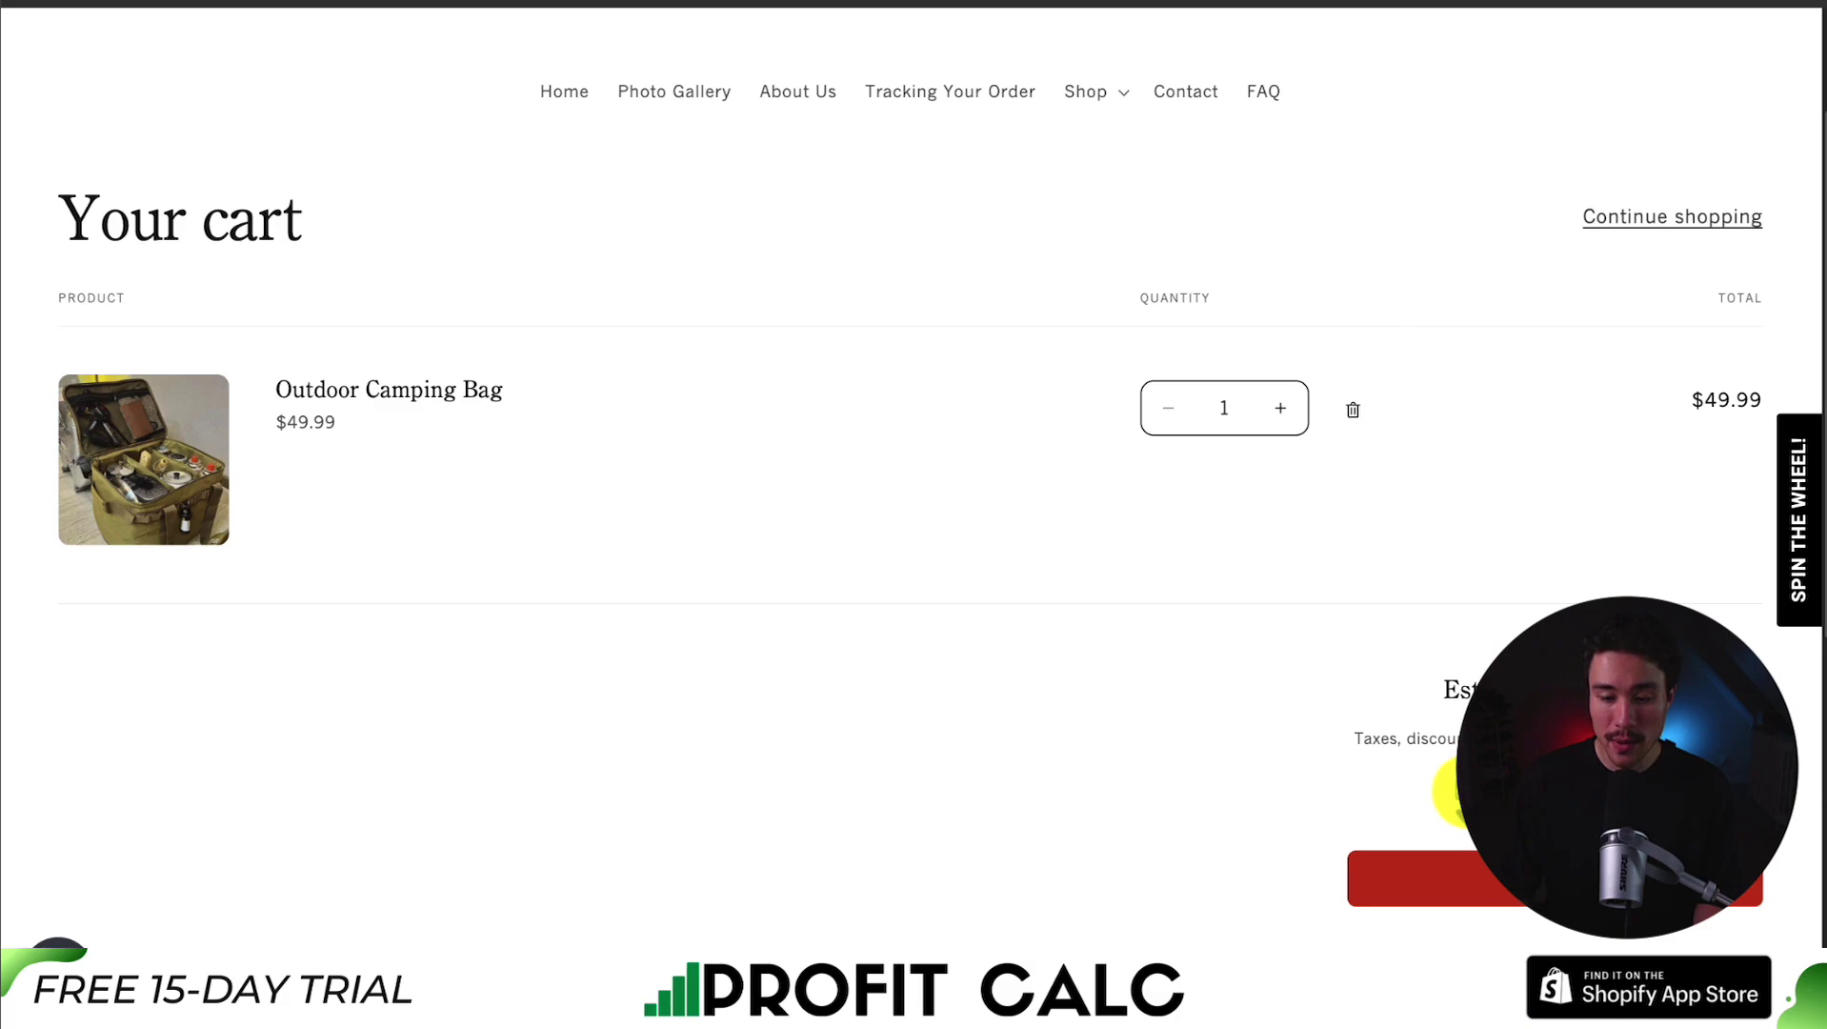
left_click(1793, 850)
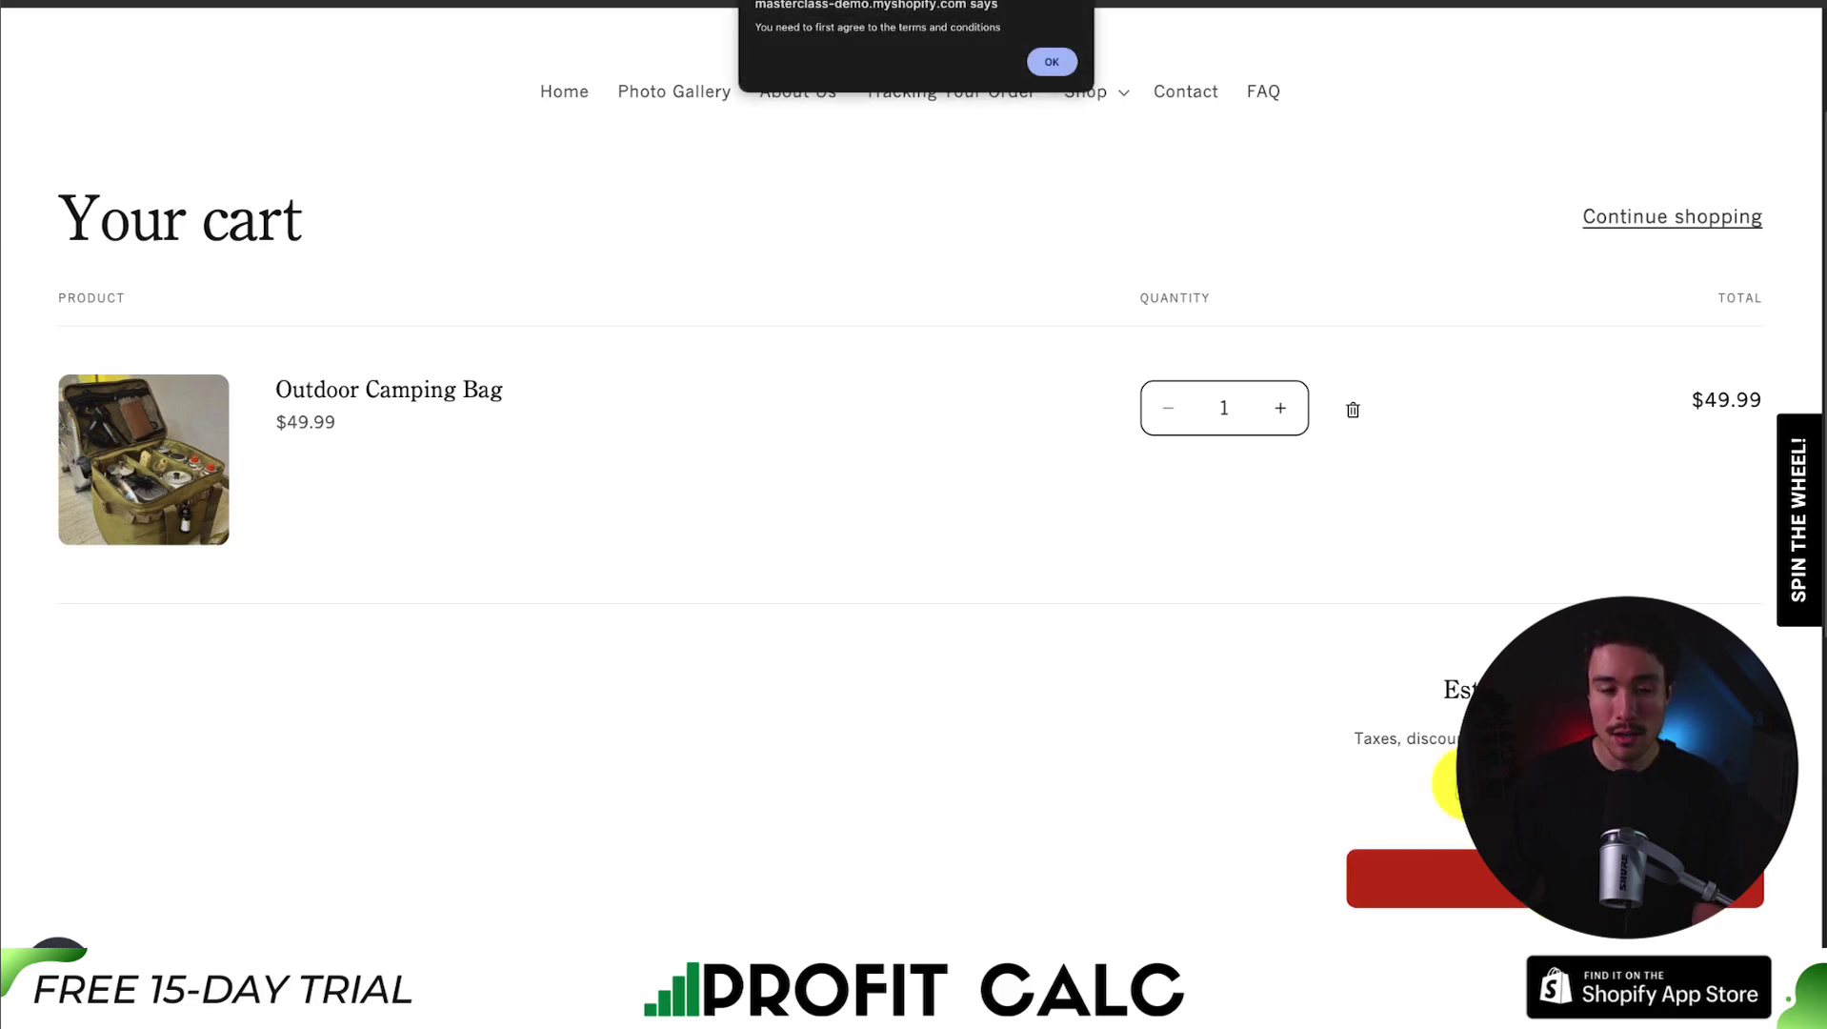
Dismiss the terms alert and retry checkout without accepting the terms.
left_click_drag(794, 26, 884, 28)
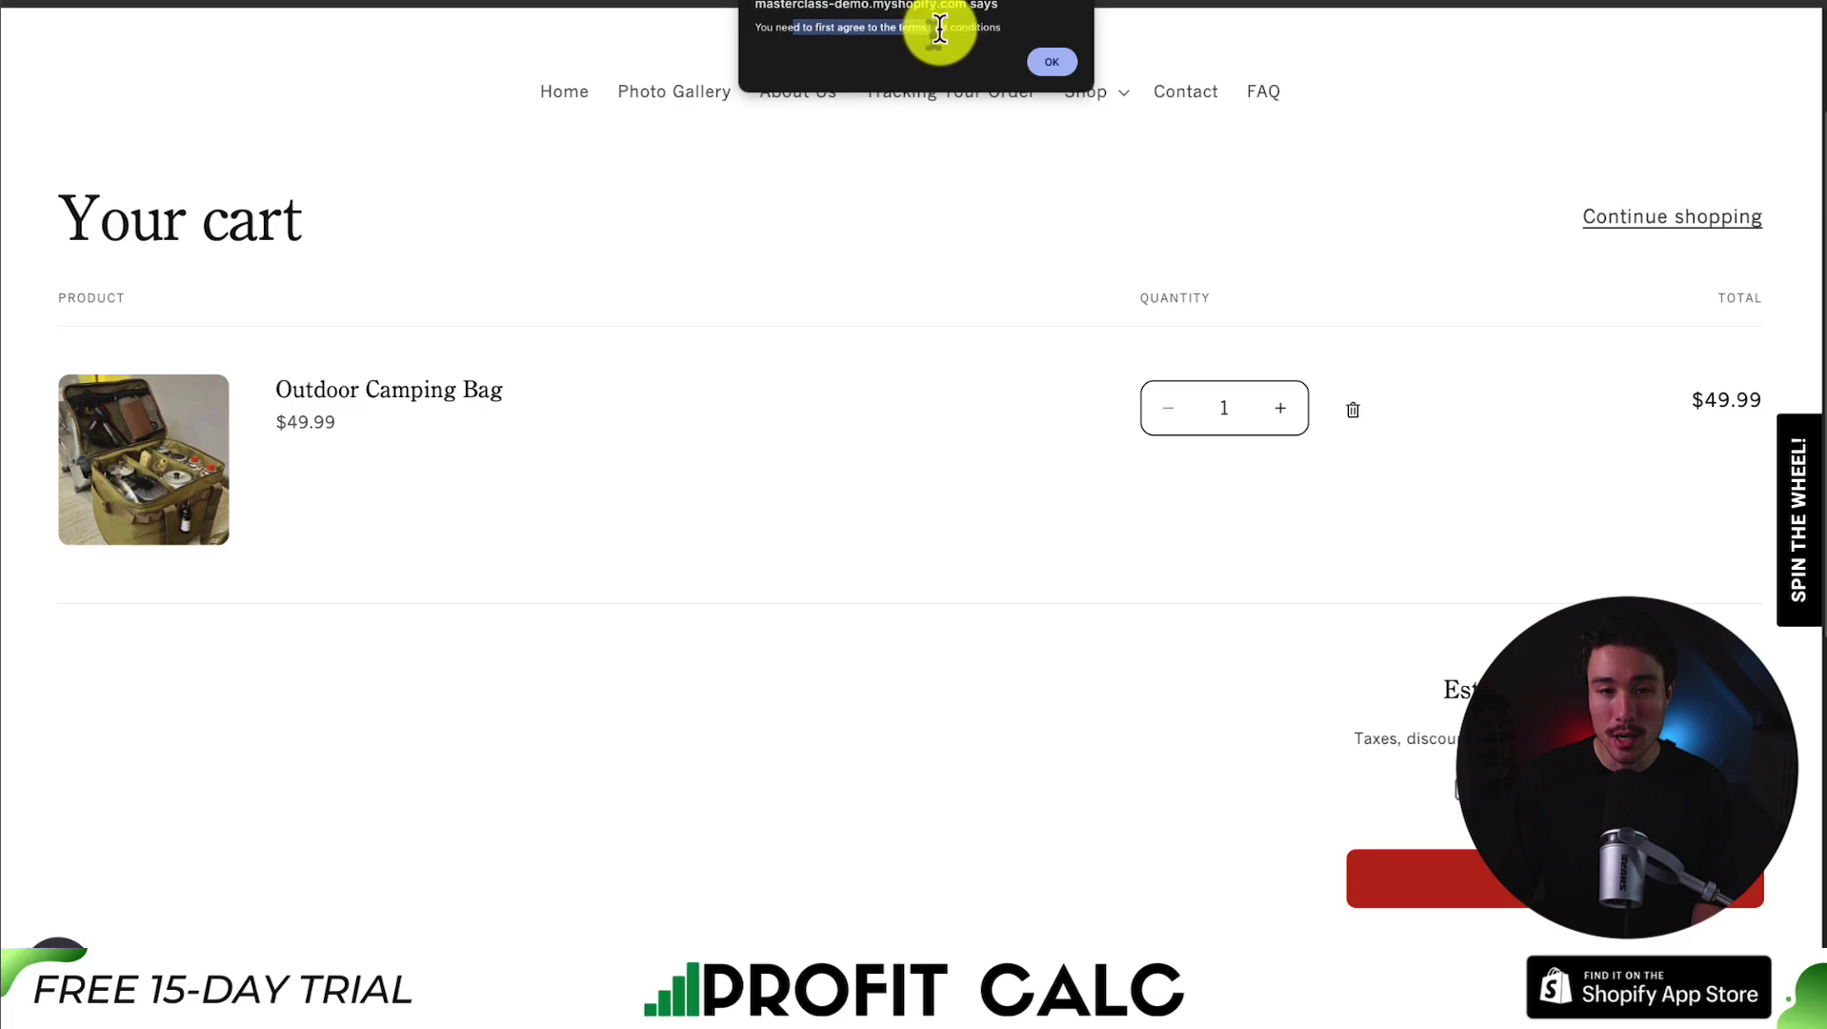
left_click(1039, 68)
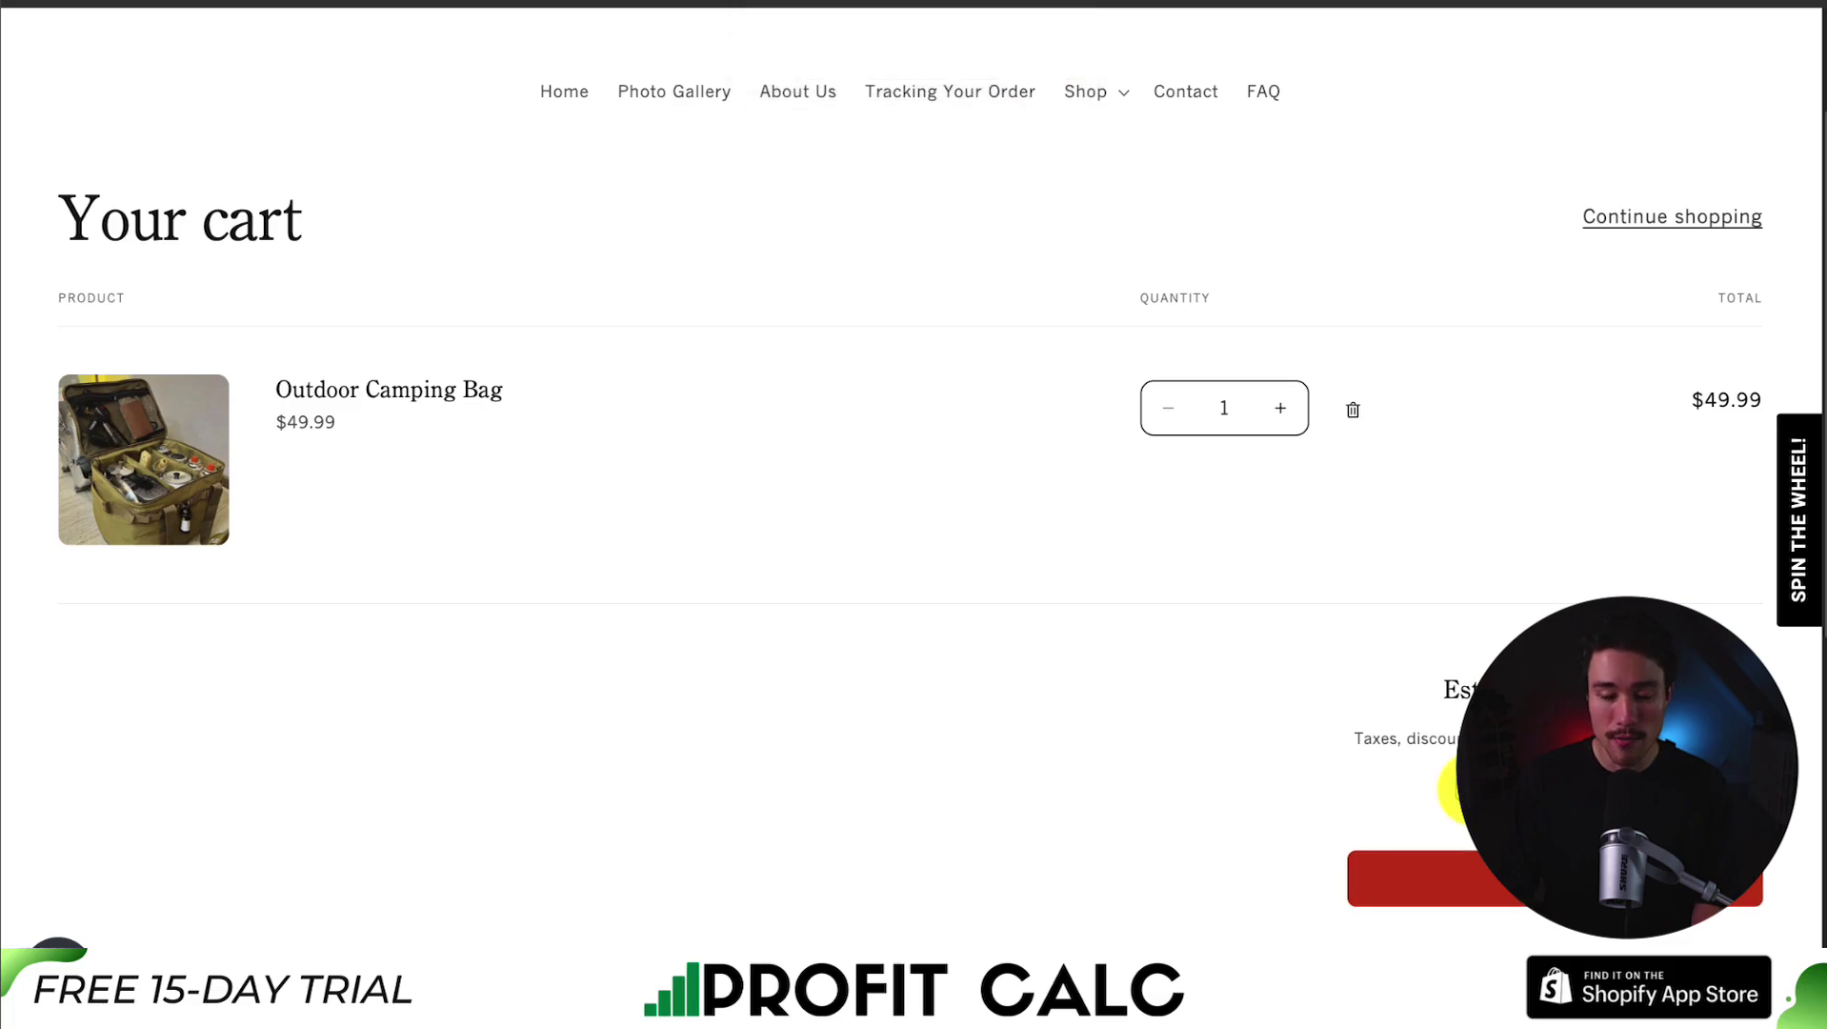
left_click(1443, 884)
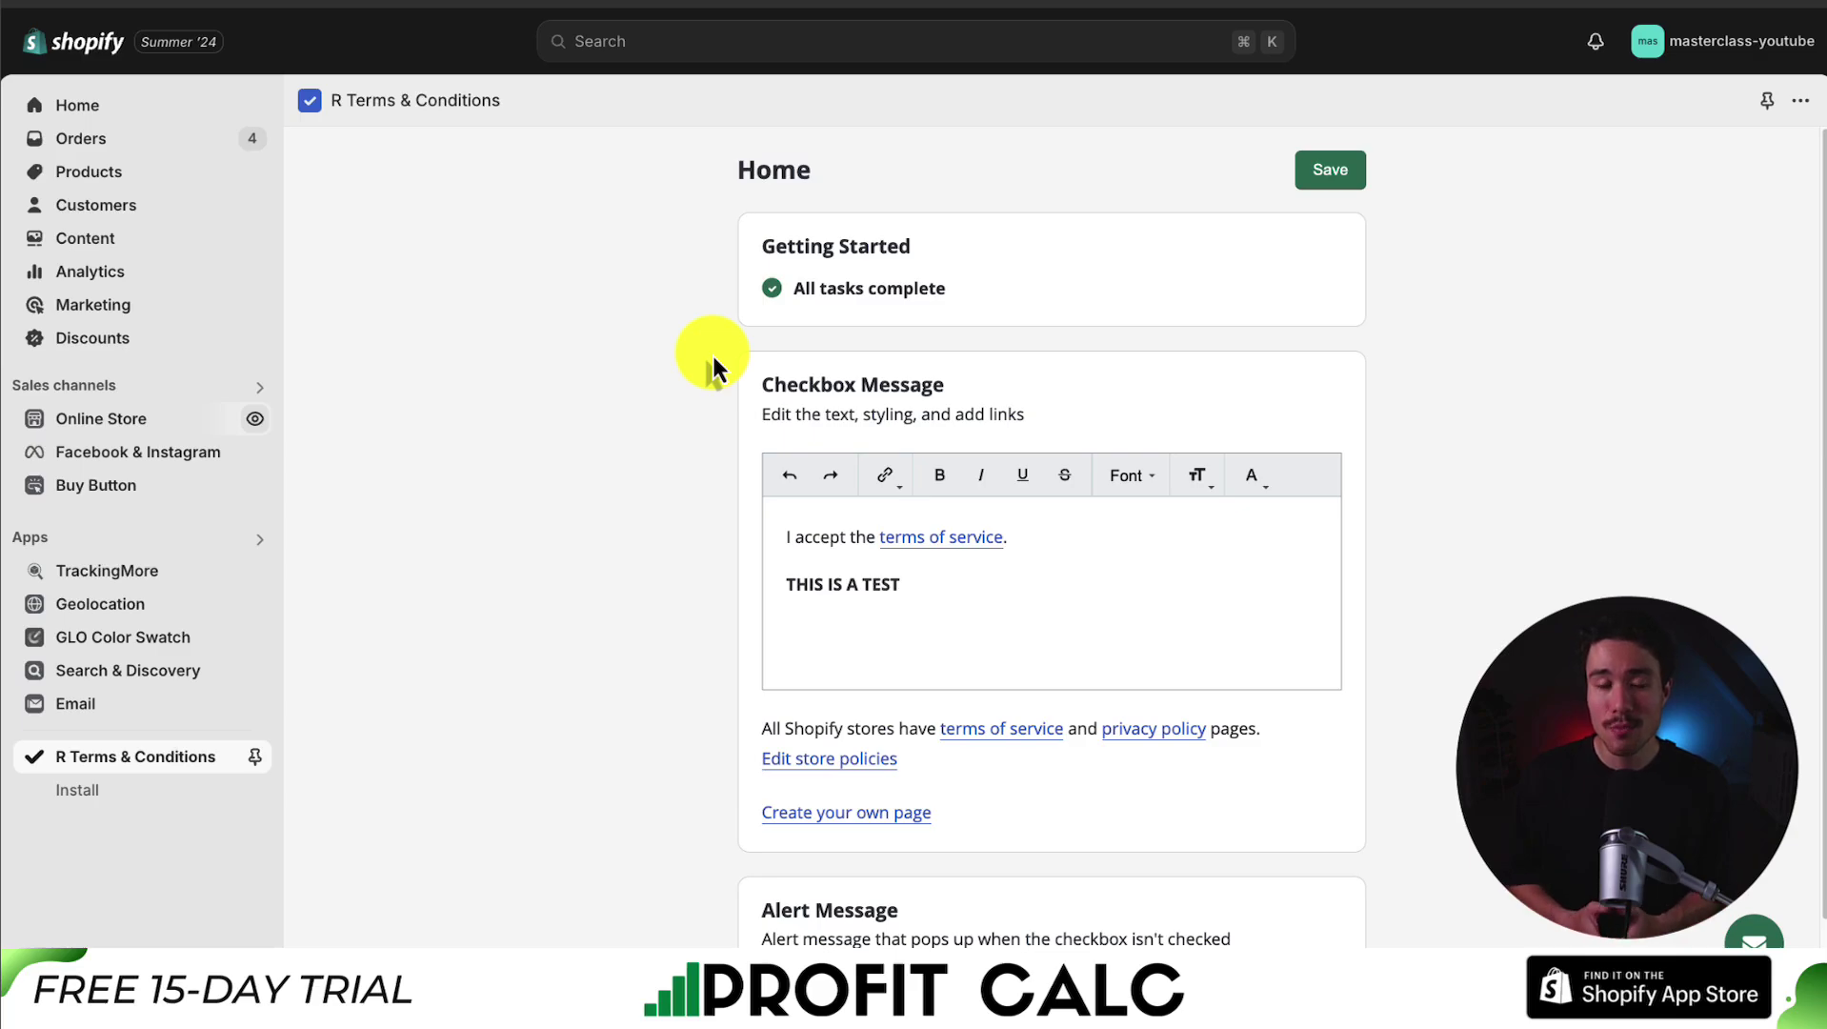
scroll(713, 357, "down", 2)
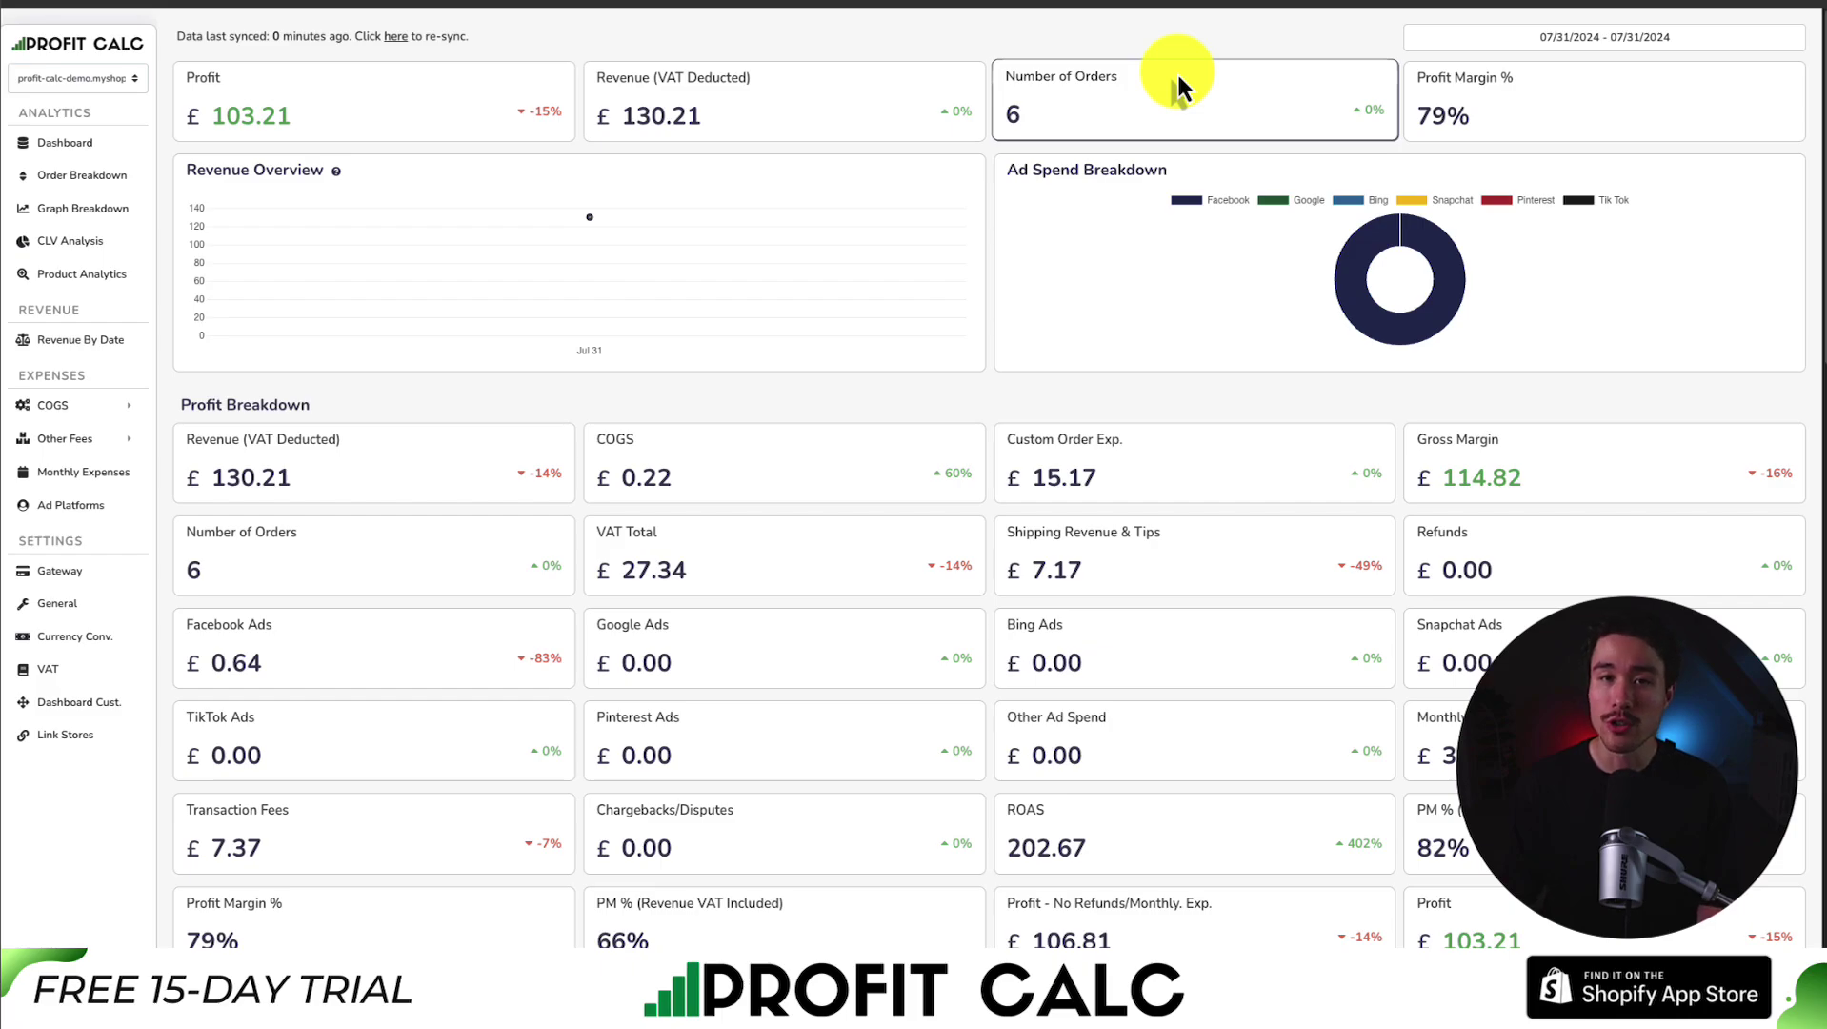
Switch the Profit Calc dashboard to Last 7 Days and scroll to the Order Breakdown table.
left_click(1558, 38)
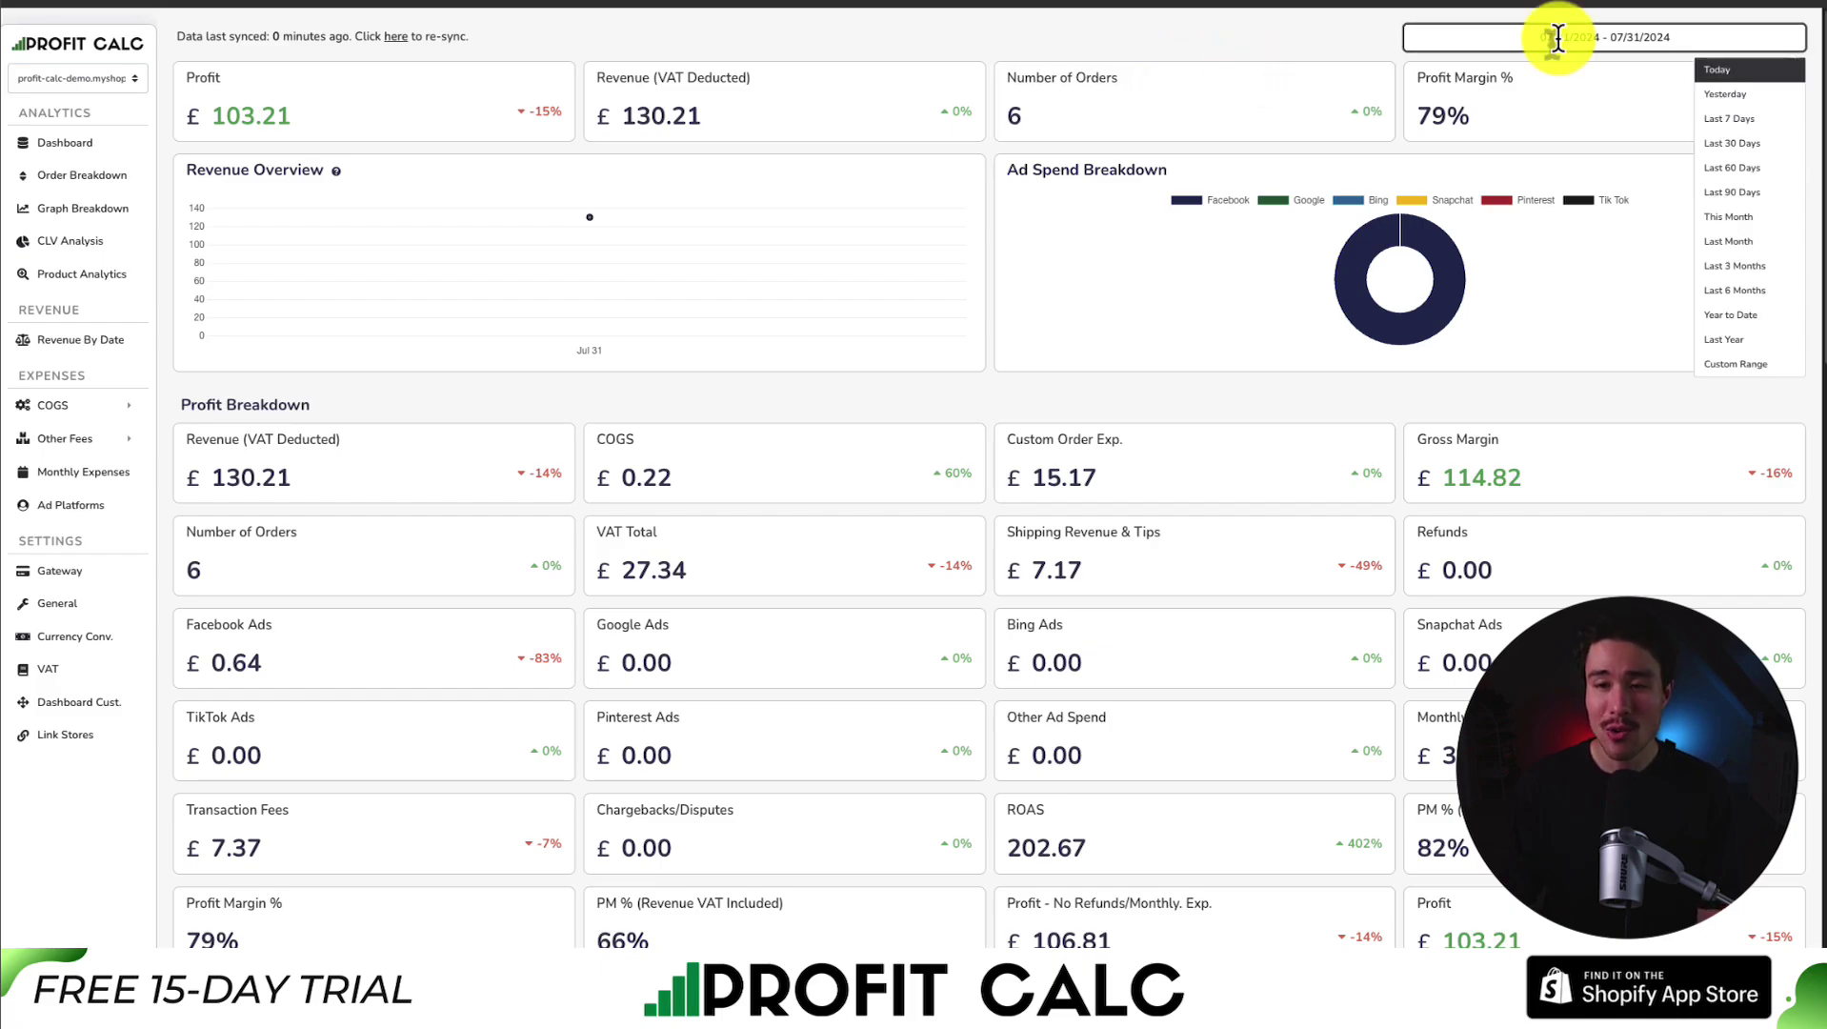
left_click(1747, 126)
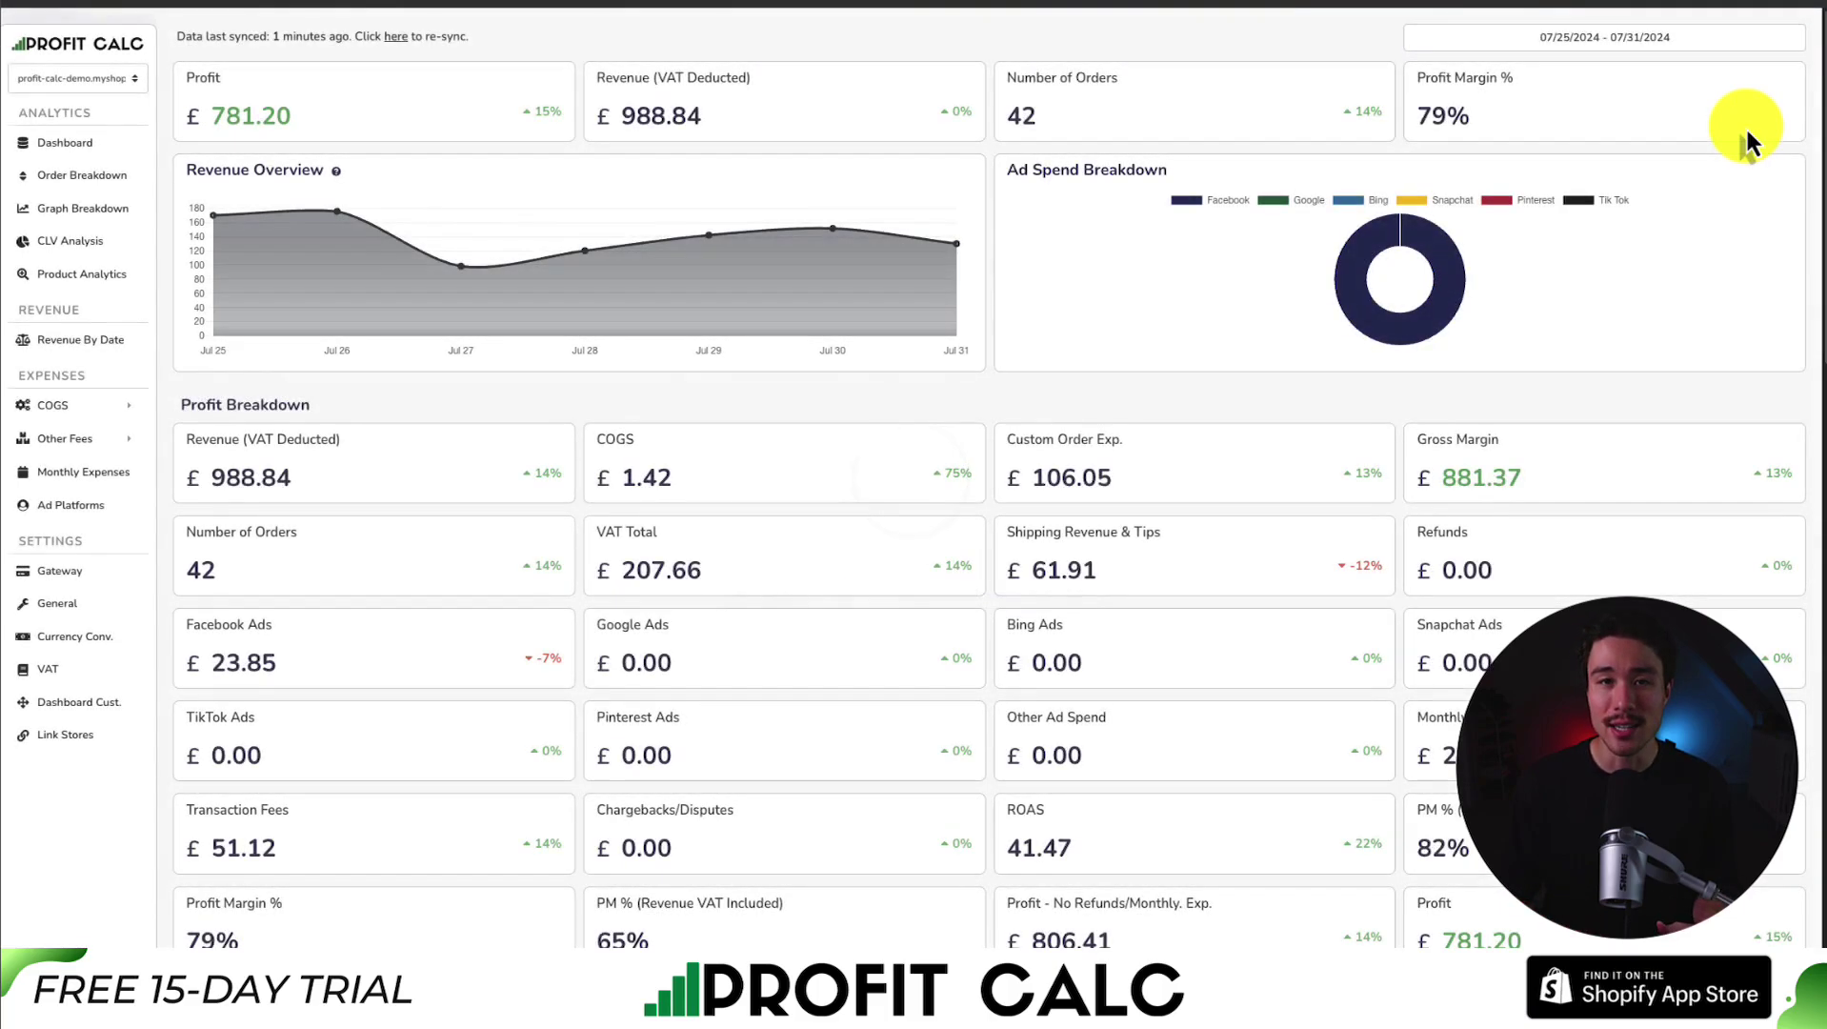
scroll(1821, 105, "down", 1)
scroll(1821, 107, "down", 1)
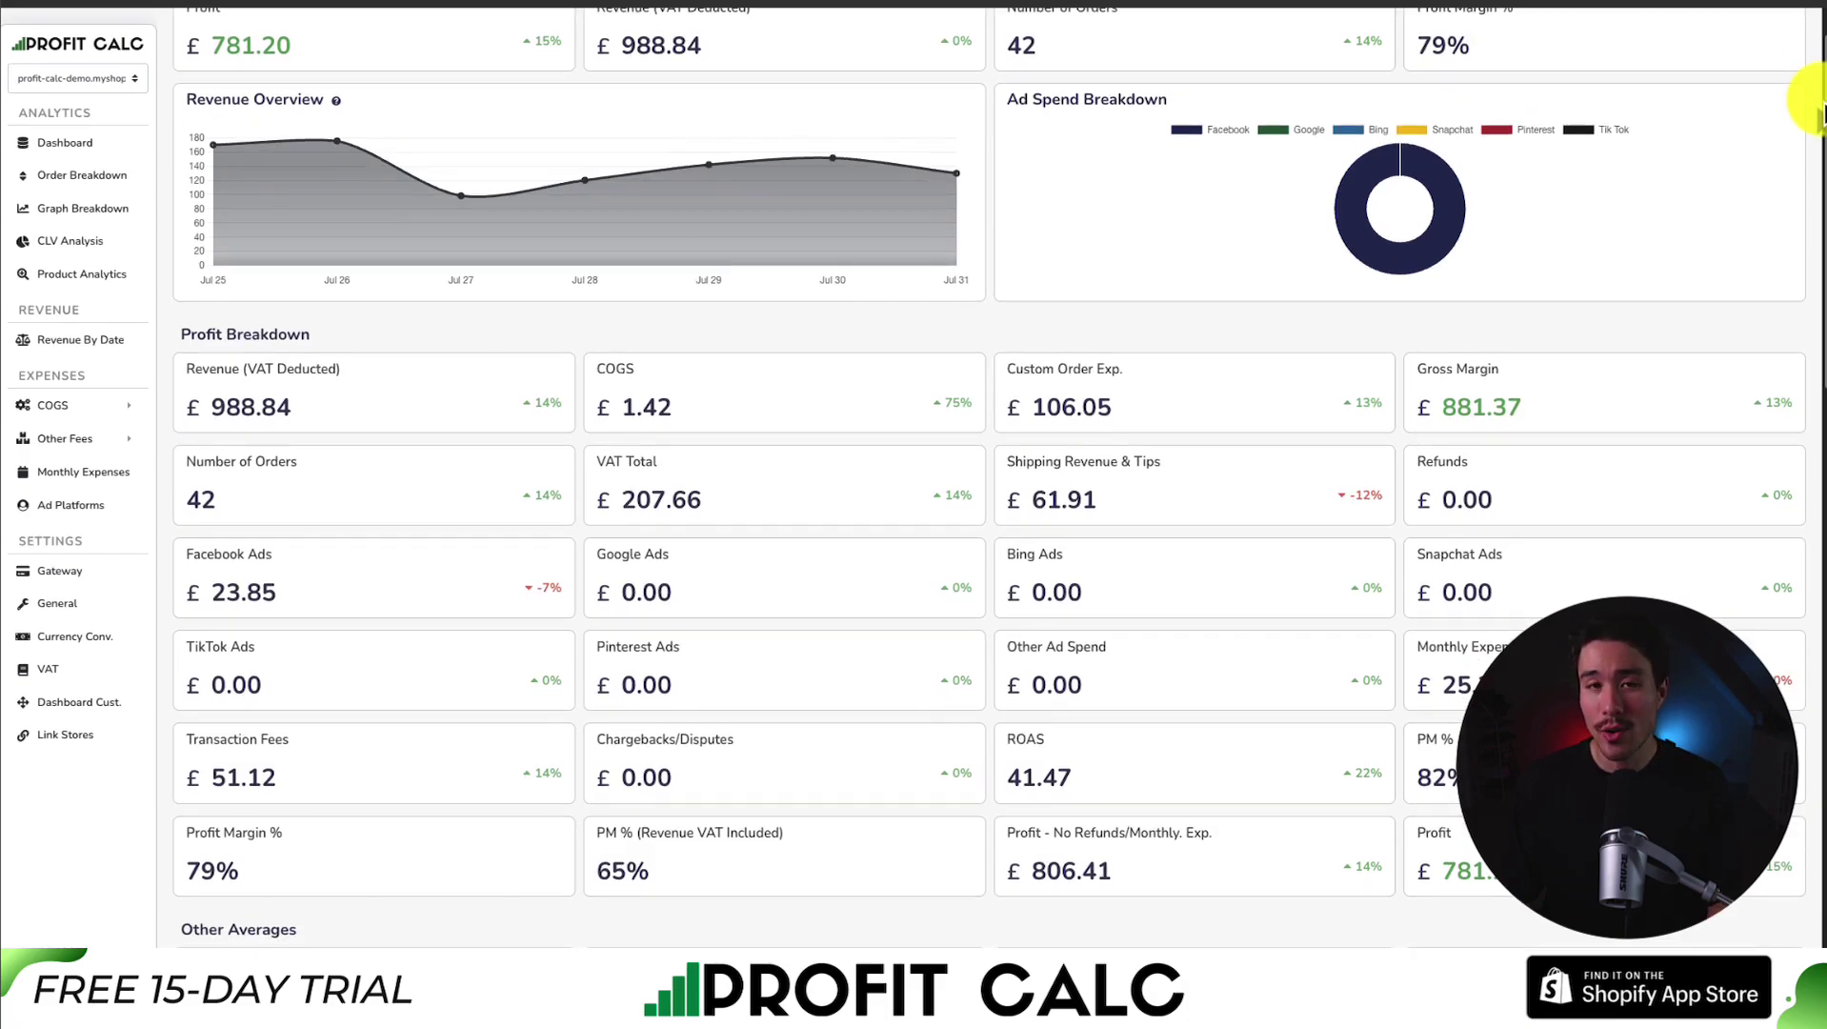
left_click_drag(1820, 107, 1807, 720)
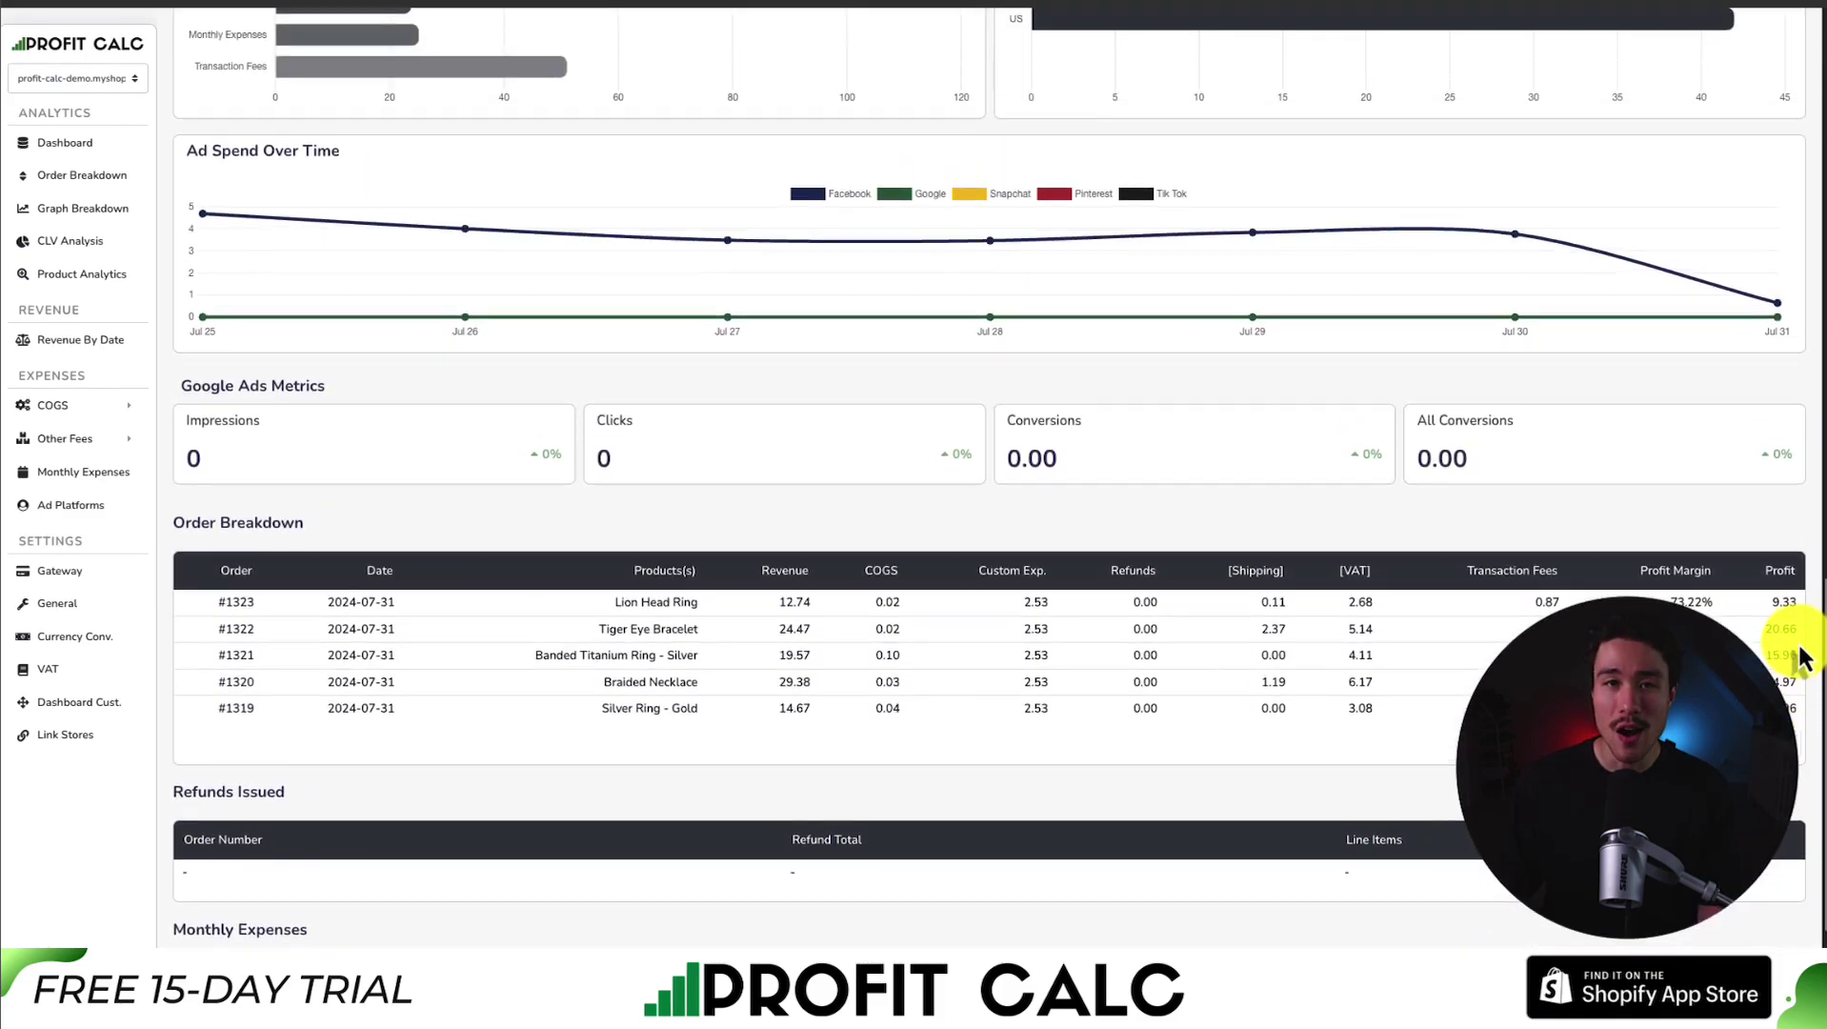